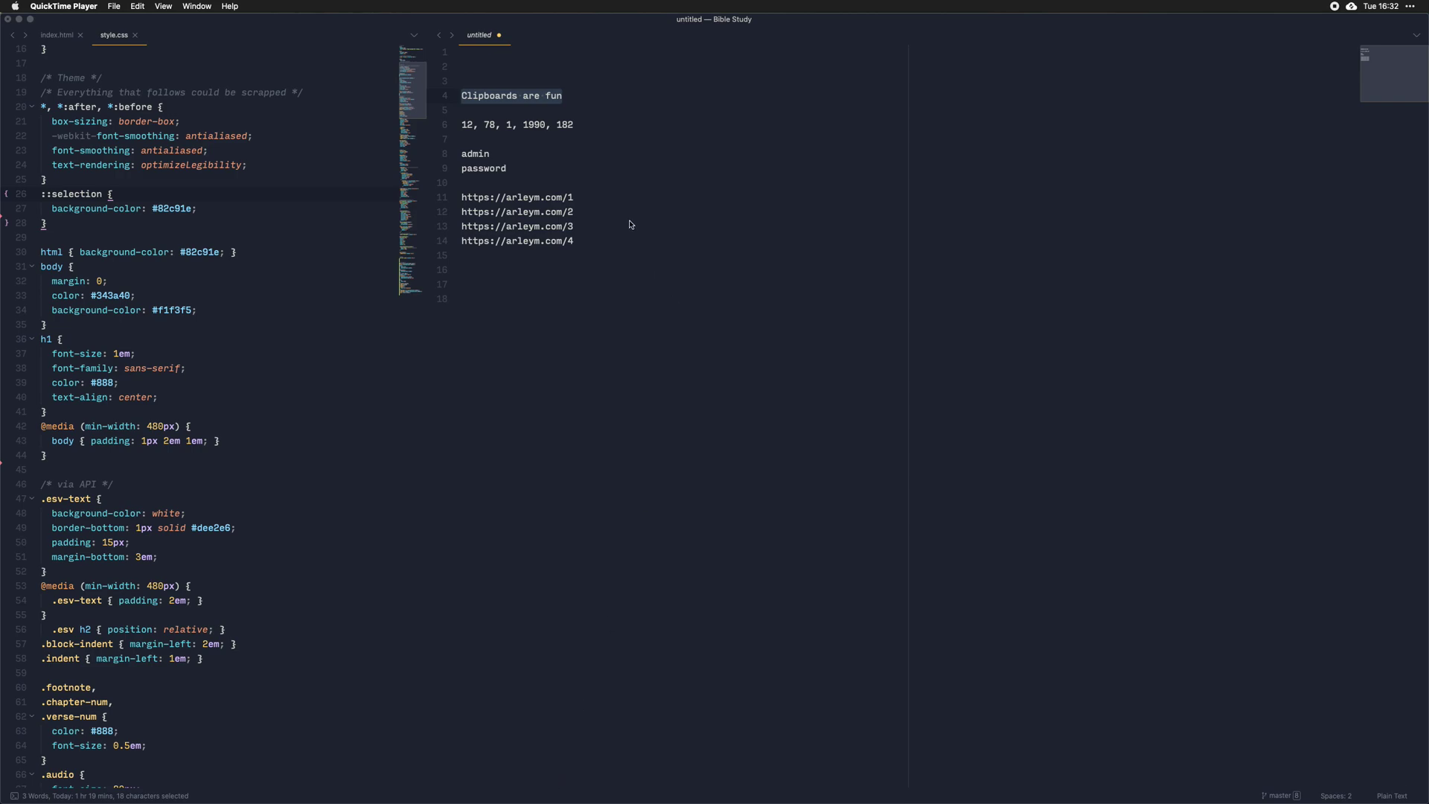
- Copy the line 'Clipboards are fun' from line 4 in Sublime Text
{"action": "left_click", "coordinate": [759, 434]}
{"action": "left_click", "coordinate": [657, 212]}
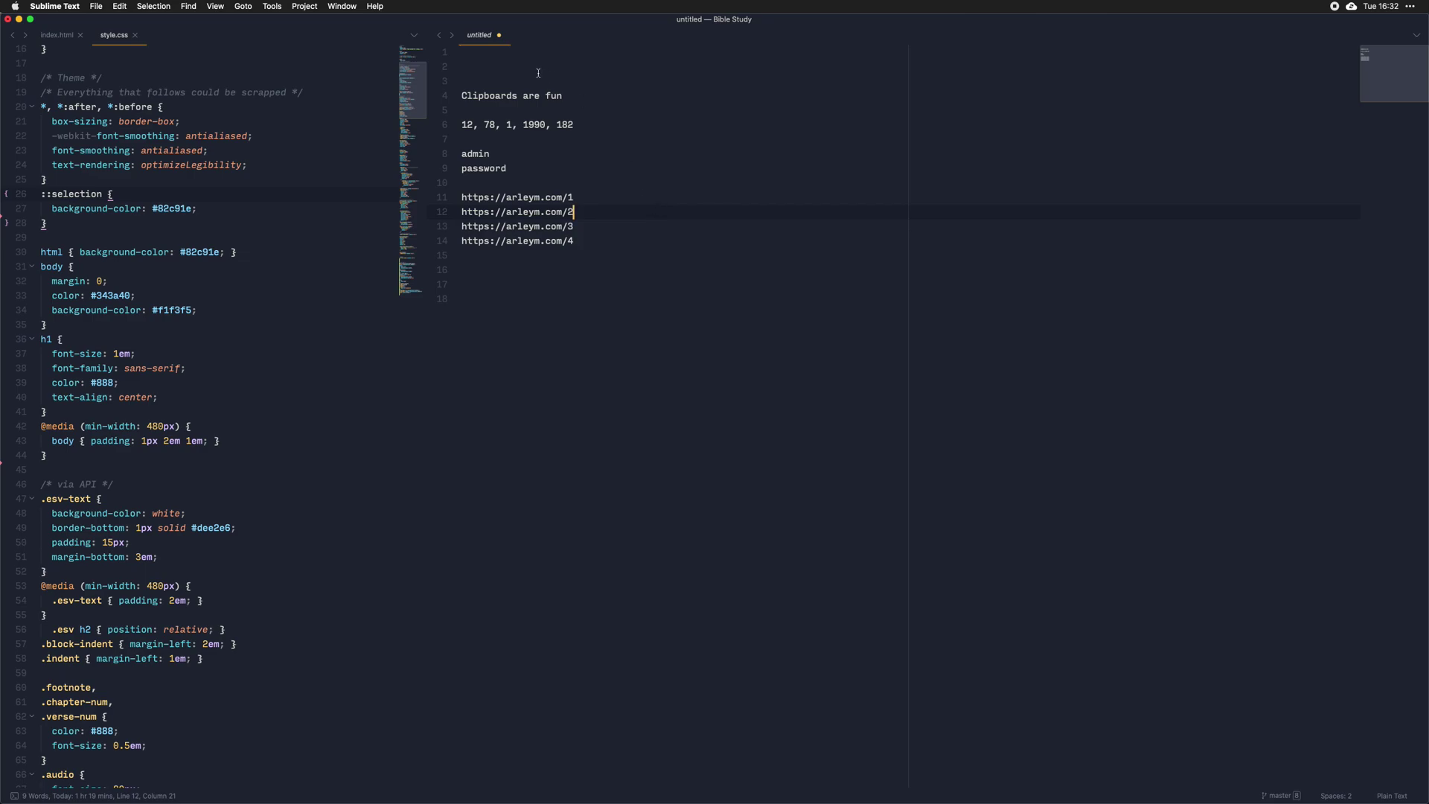
{"action": "left_click", "coordinate": [569, 95]}
{"action": "left_click_drag", "start_coordinate": [569, 95], "coordinate": [461, 97]}
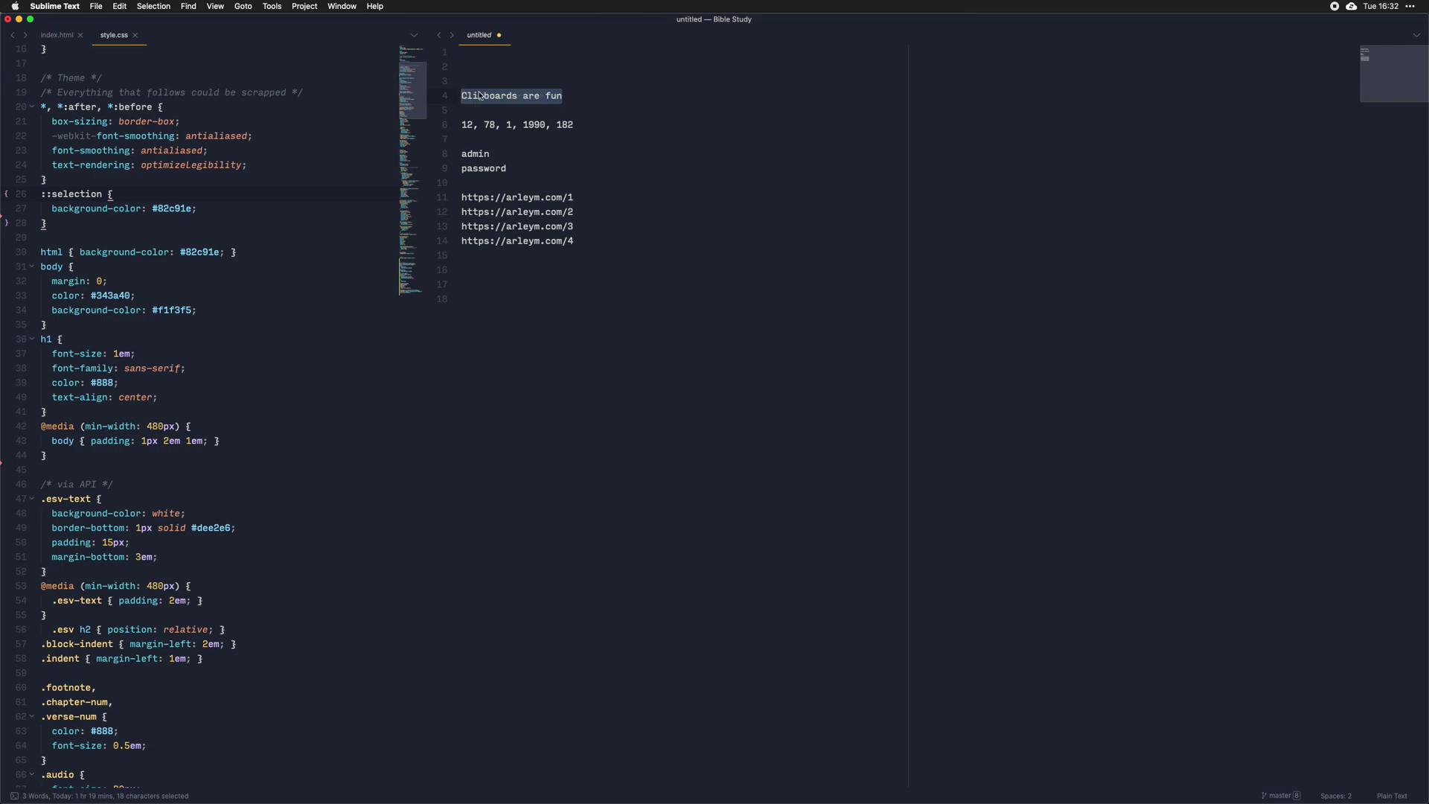
{"action": "left_click", "coordinate": [576, 95]}
{"action": "left_click_drag", "start_coordinate": [576, 95], "coordinate": [412, 98]}
{"action": "key", "text": "super+c"}
- Paste 'Clipboards are fun' onto a new line 17 and bring up Alfred's clipboard history
{"action": "left_click", "coordinate": [726, 271]}
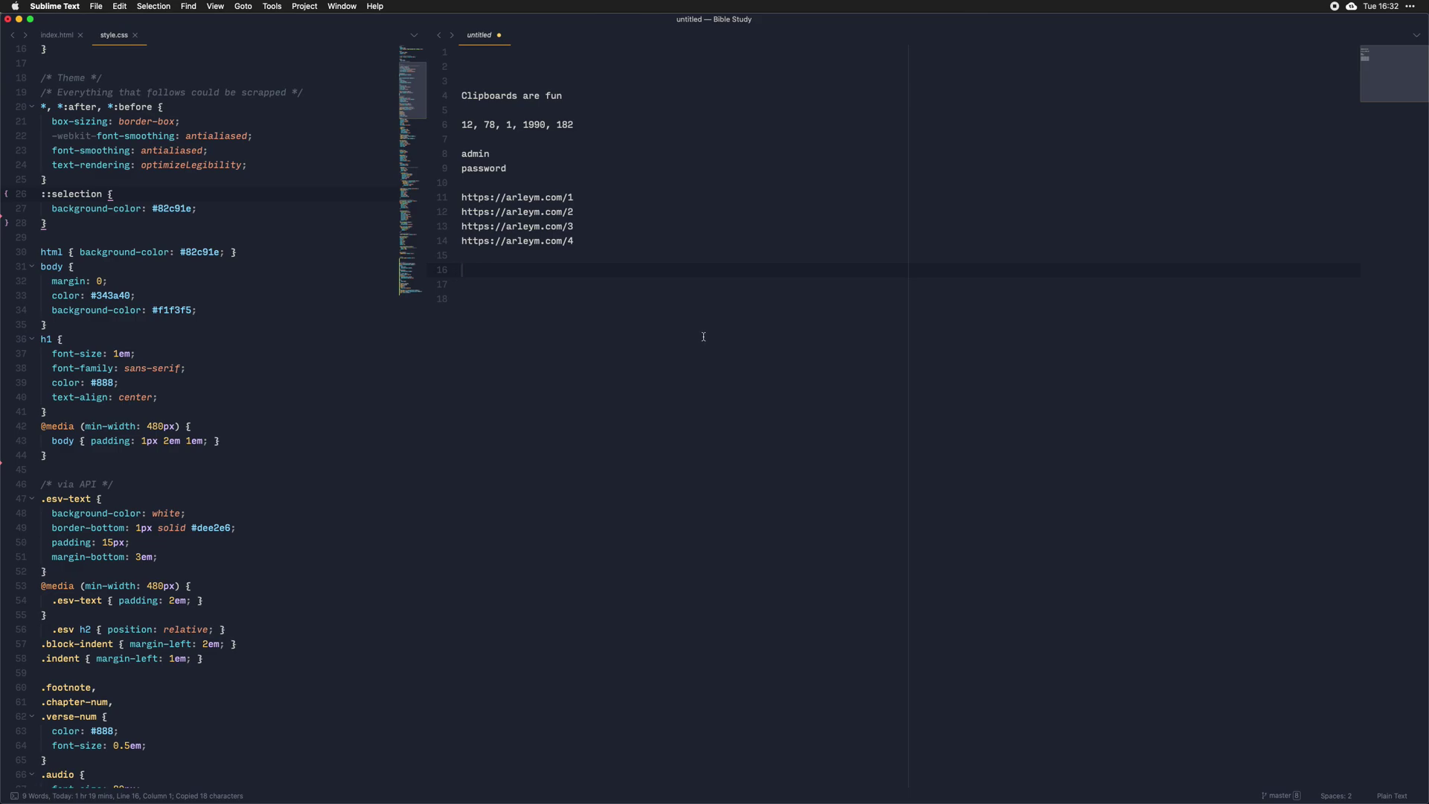
{"action": "key", "text": "Return"}
{"action": "key", "text": "super+v"}
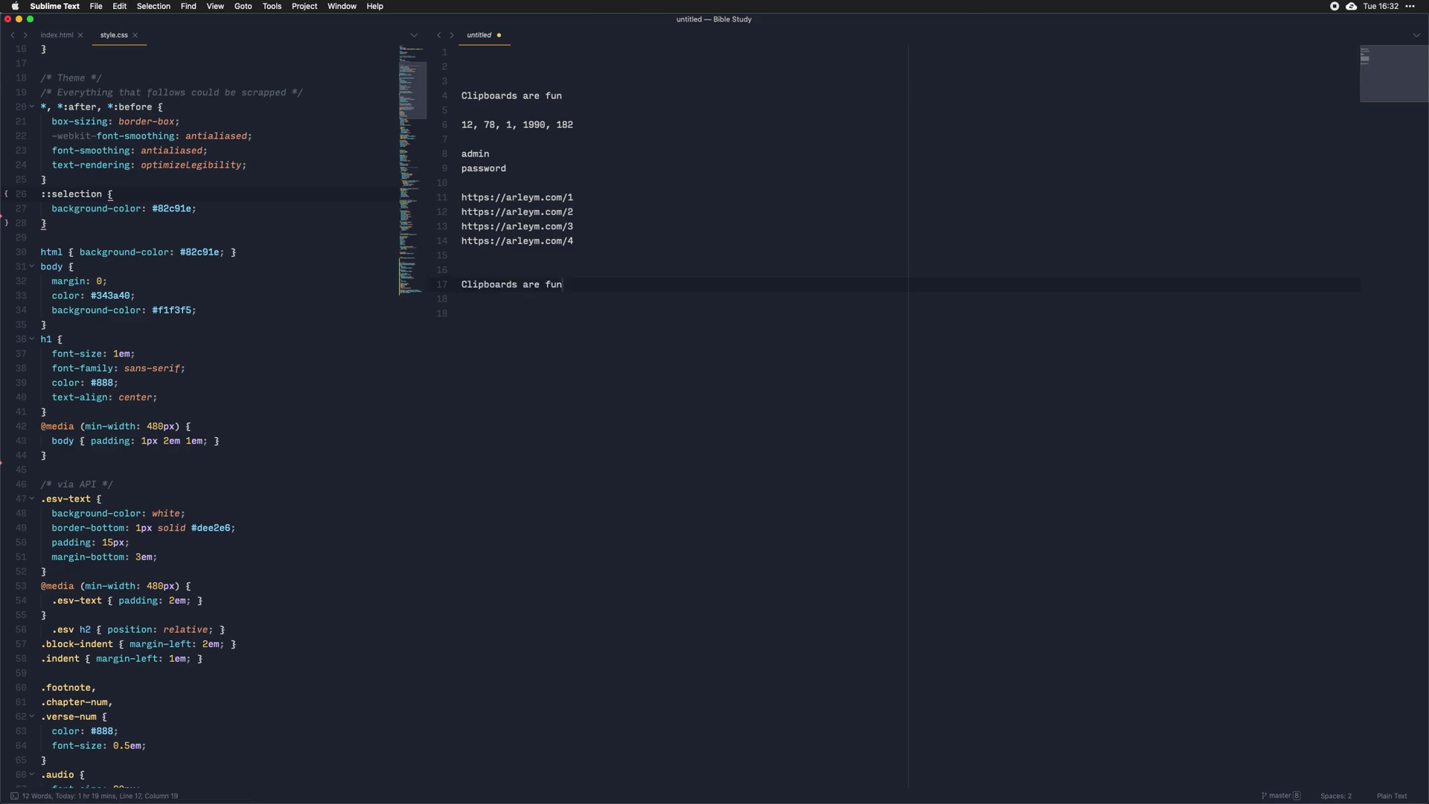
{"action": "key", "text": "shift+super+v"}
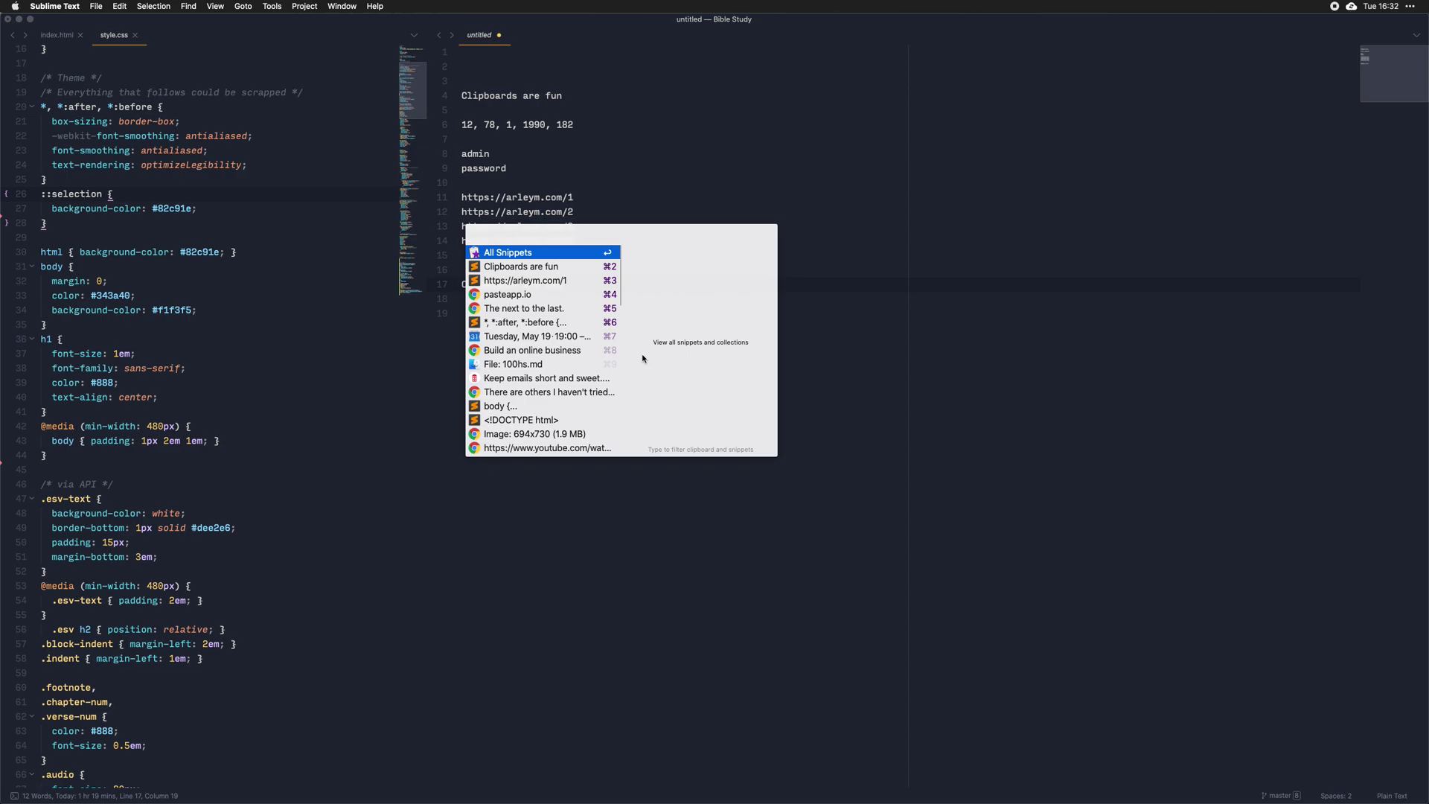
- Move down through Alfred's clipboard history, then dismiss it without pasting anything
{"action": "key", "text": "Down"}
{"action": "type", "text": "paste"}
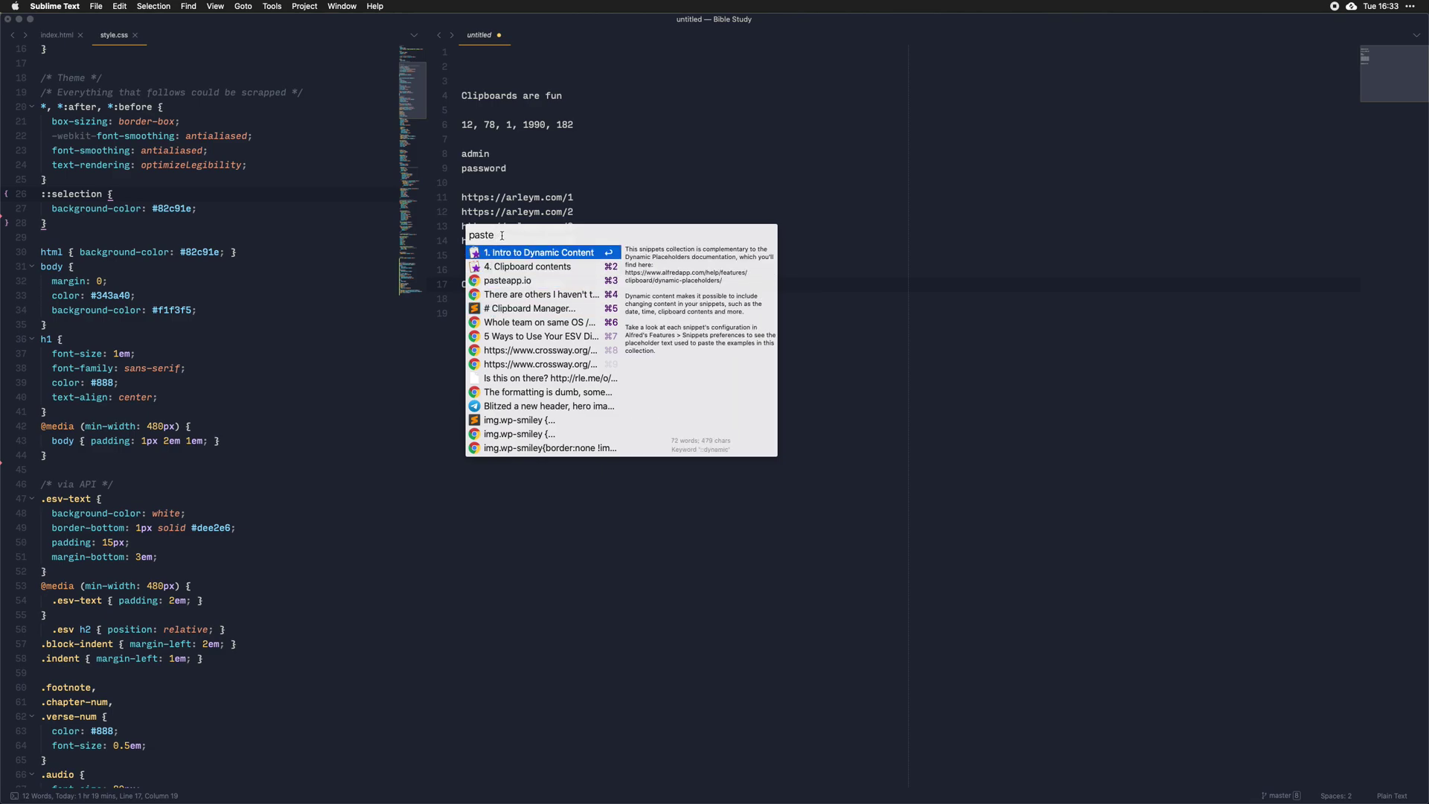
{"action": "key", "text": "Escape"}
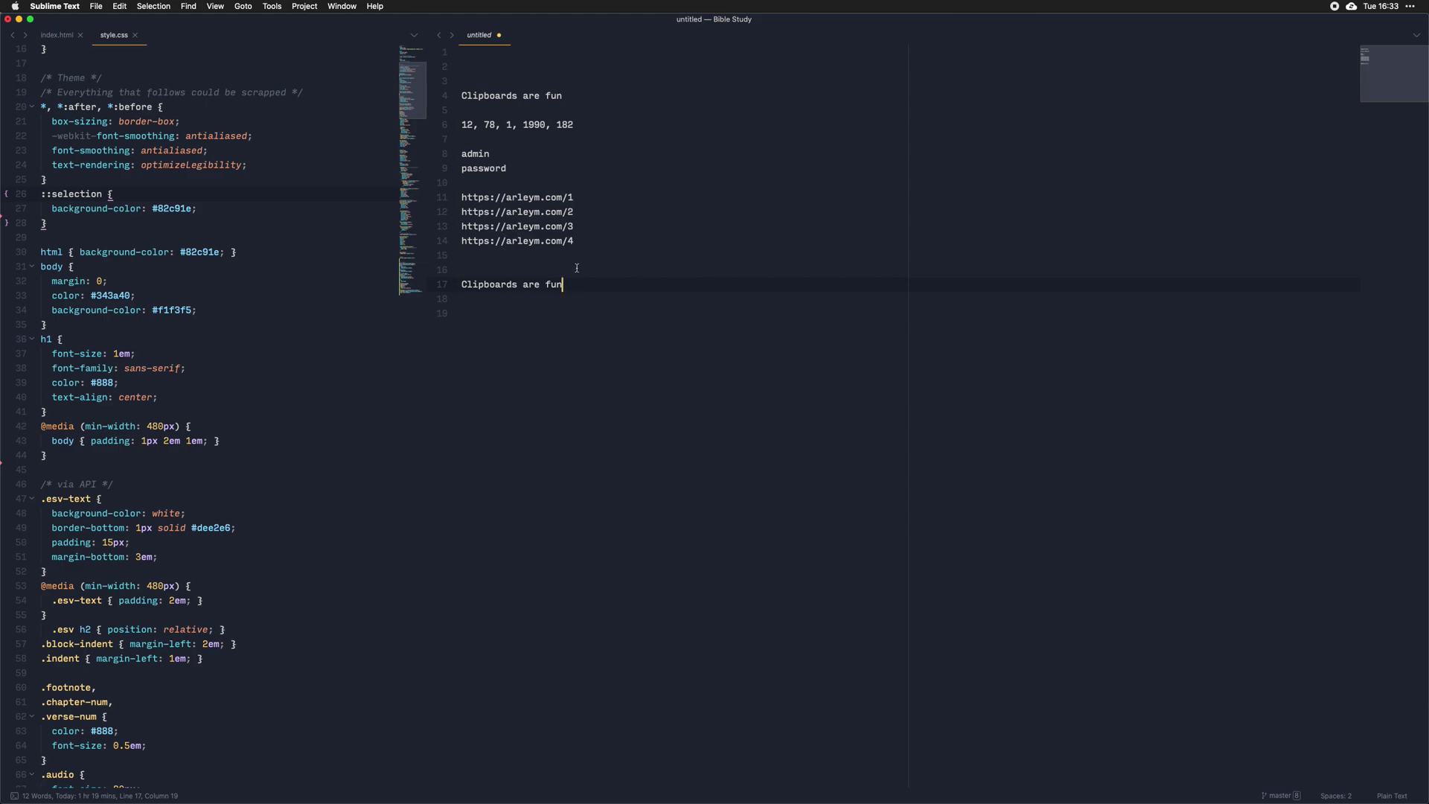
- Copy the words 'admin' and 'password' and add a blank line at the bottom
{"action": "double_click", "coordinate": [482, 154]}
{"action": "key", "text": "super+c"}
{"action": "double_click", "coordinate": [485, 169]}
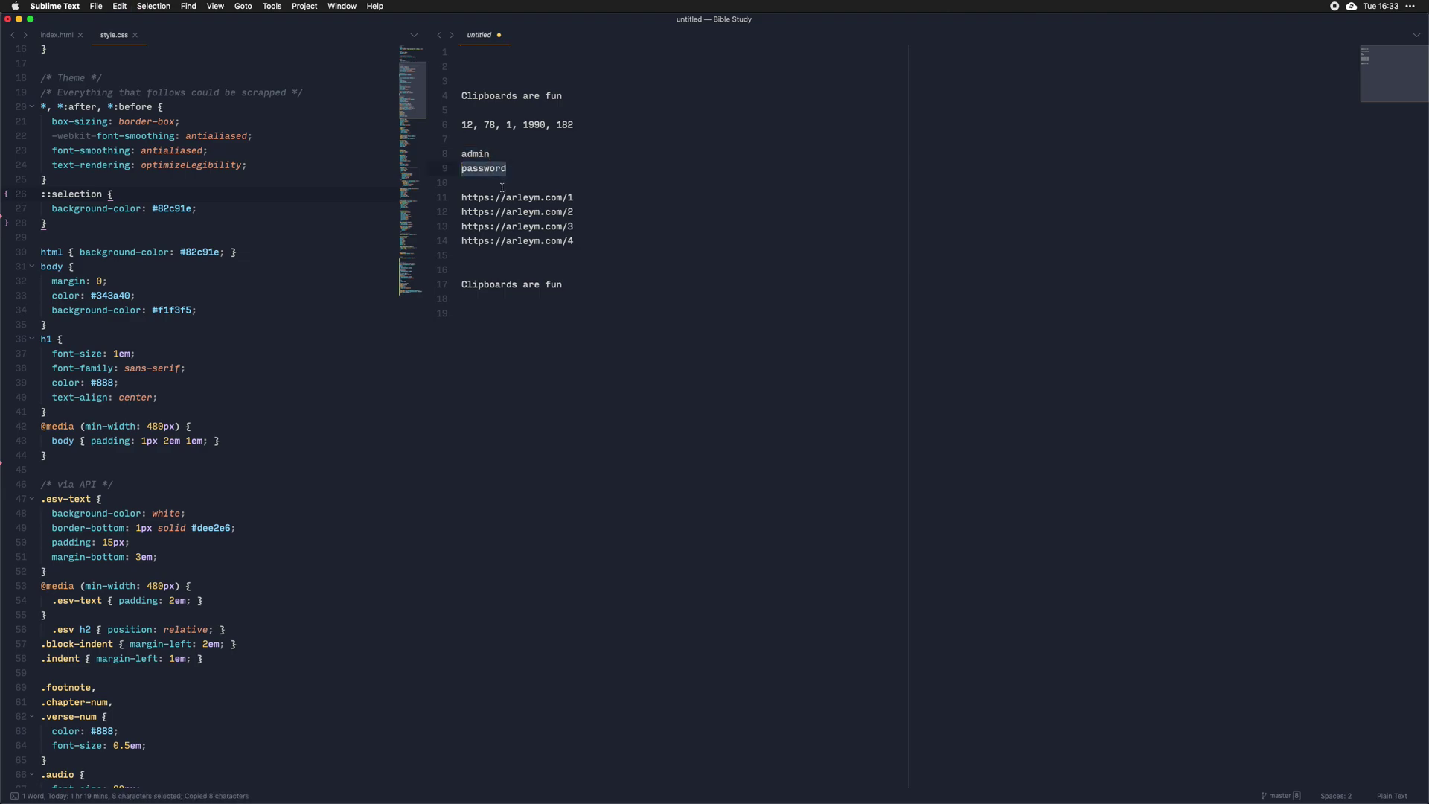
{"action": "key", "text": "super+c"}
{"action": "left_click", "coordinate": [491, 313]}
{"action": "key", "text": "Return"}
{"action": "key", "text": "Return"}
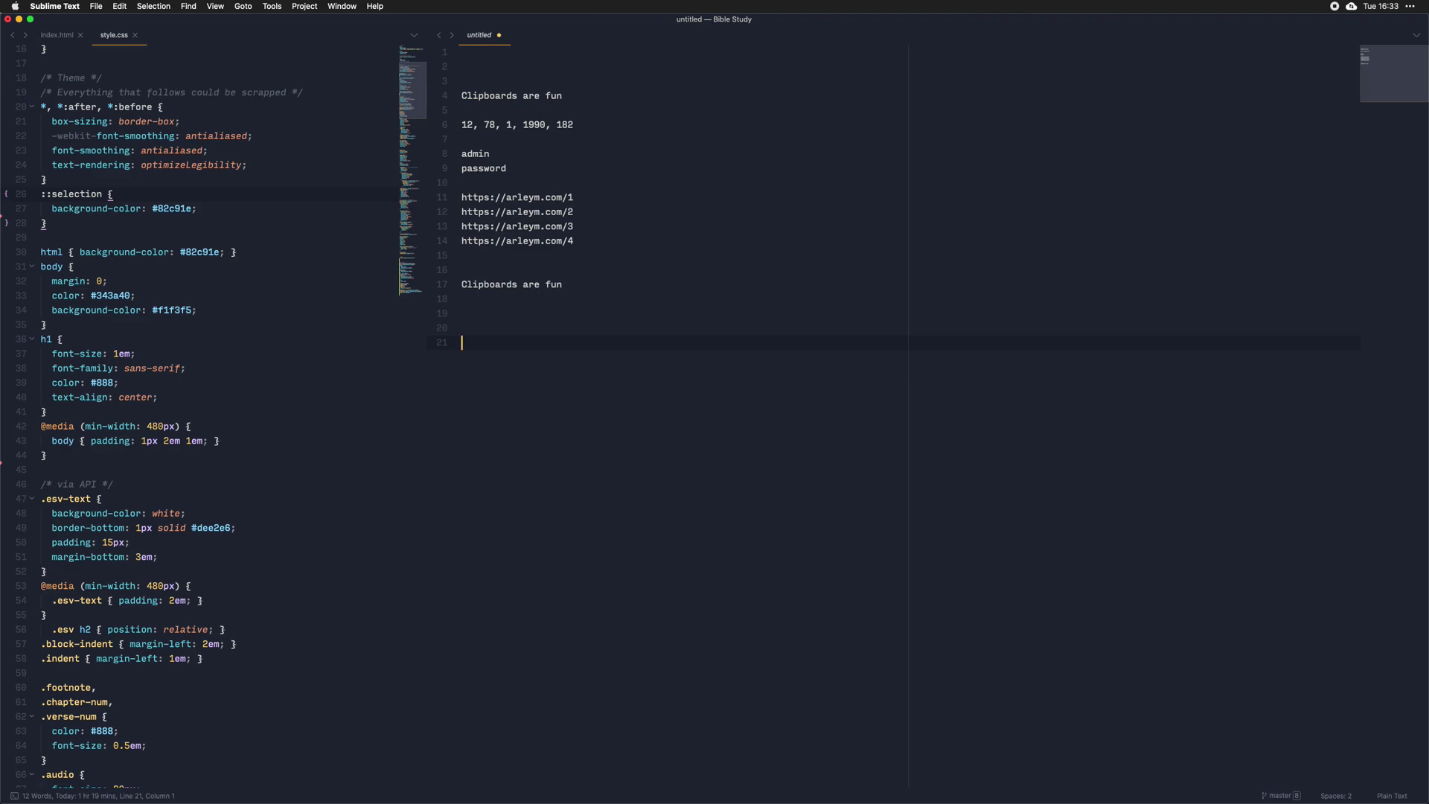
{"action": "type", "text": "admin"}
- Add new lines for admin, password and a second admin, then open the Alfred launcher
{"action": "key", "text": "Return"}
{"action": "type", "text": "password"}
{"action": "key", "text": "Return"}
{"action": "key", "text": "Return"}
{"action": "type", "text": "admin"}
{"action": "key", "text": "alt+space"}
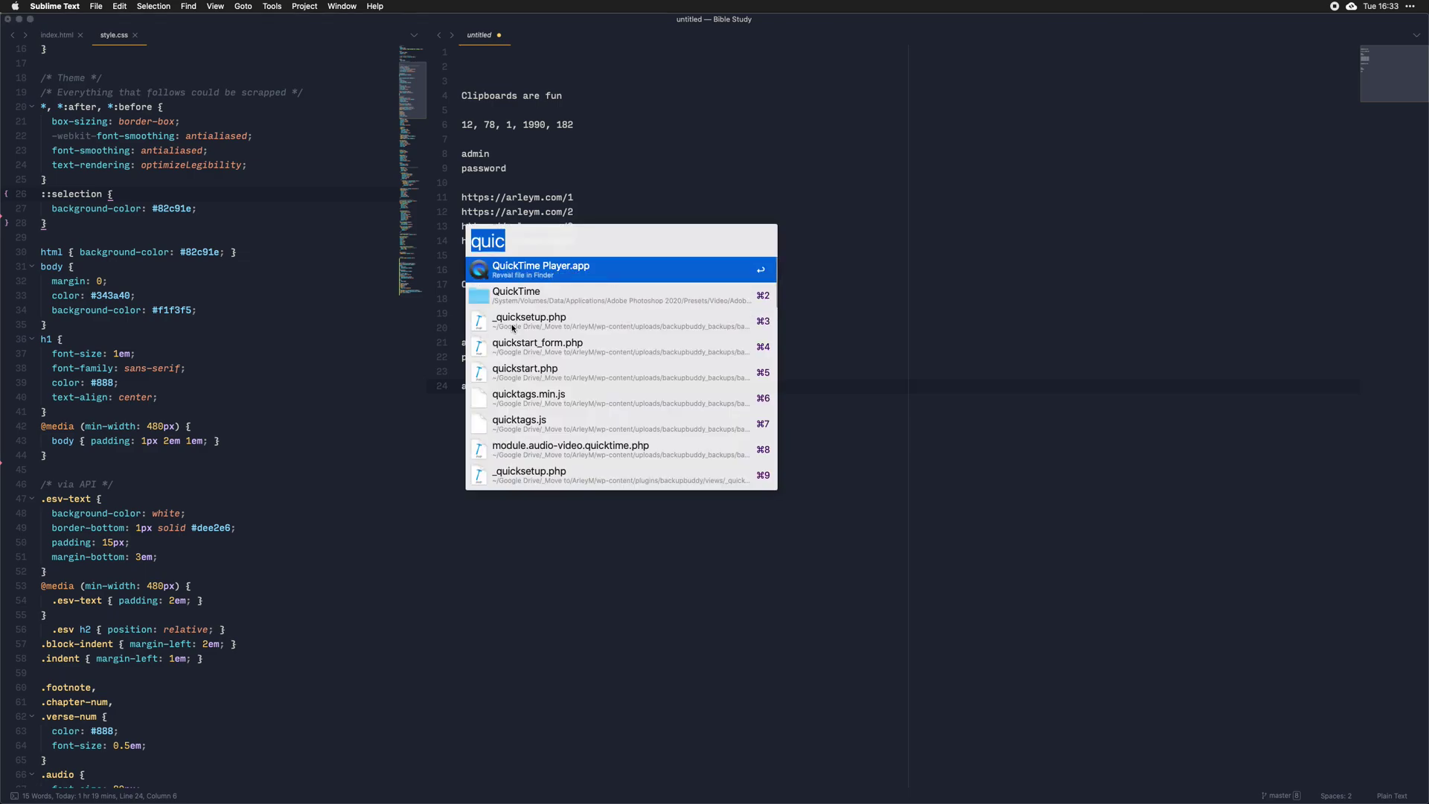
- Filter Alfred Workflows for 'past', select Hyper Paste, and open its Key Combo step settings
{"action": "key", "text": "super+comma"}
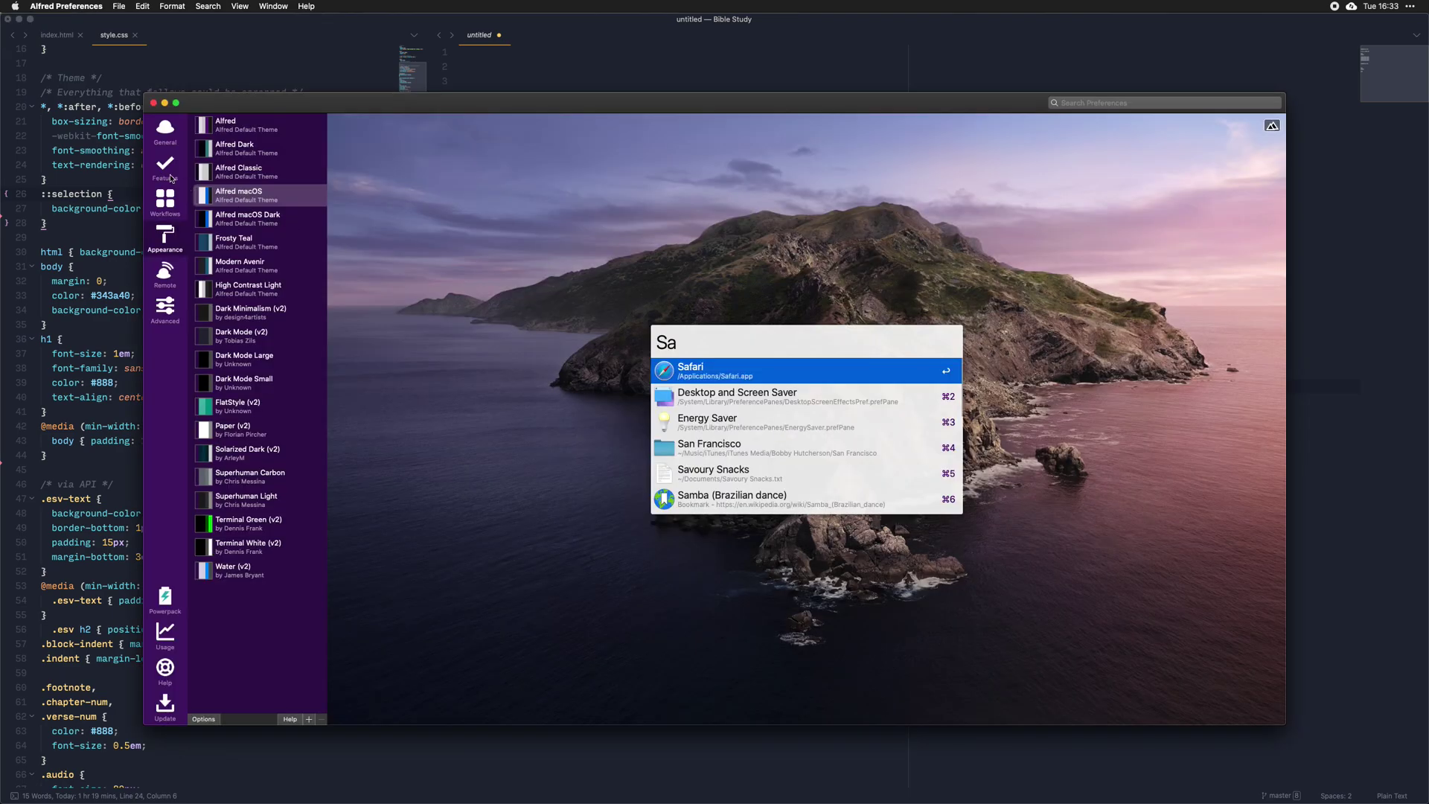
{"action": "left_click", "coordinate": [163, 200]}
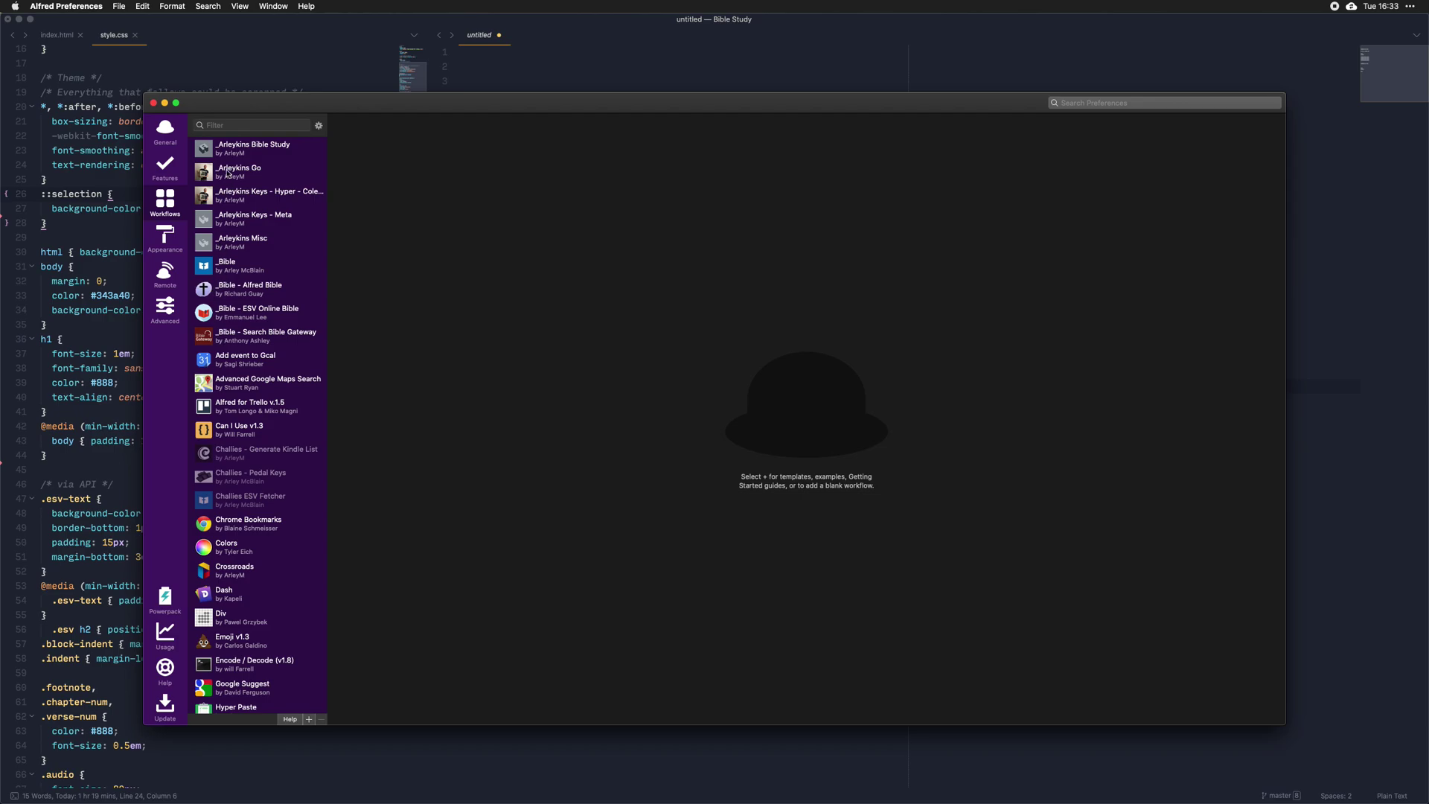
{"action": "left_click", "coordinate": [227, 125]}
{"action": "type", "text": "past"}
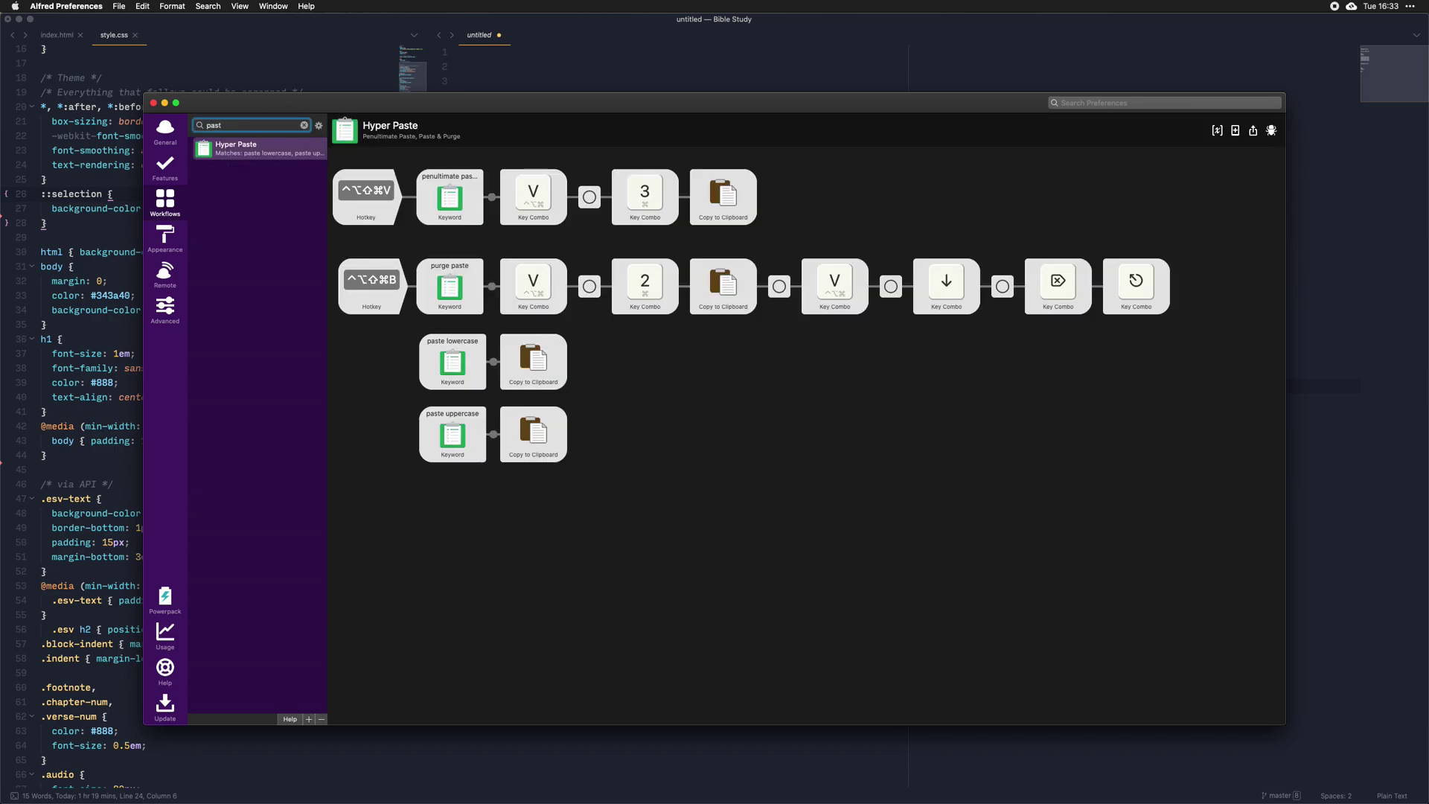
{"action": "left_click", "coordinate": [358, 204]}
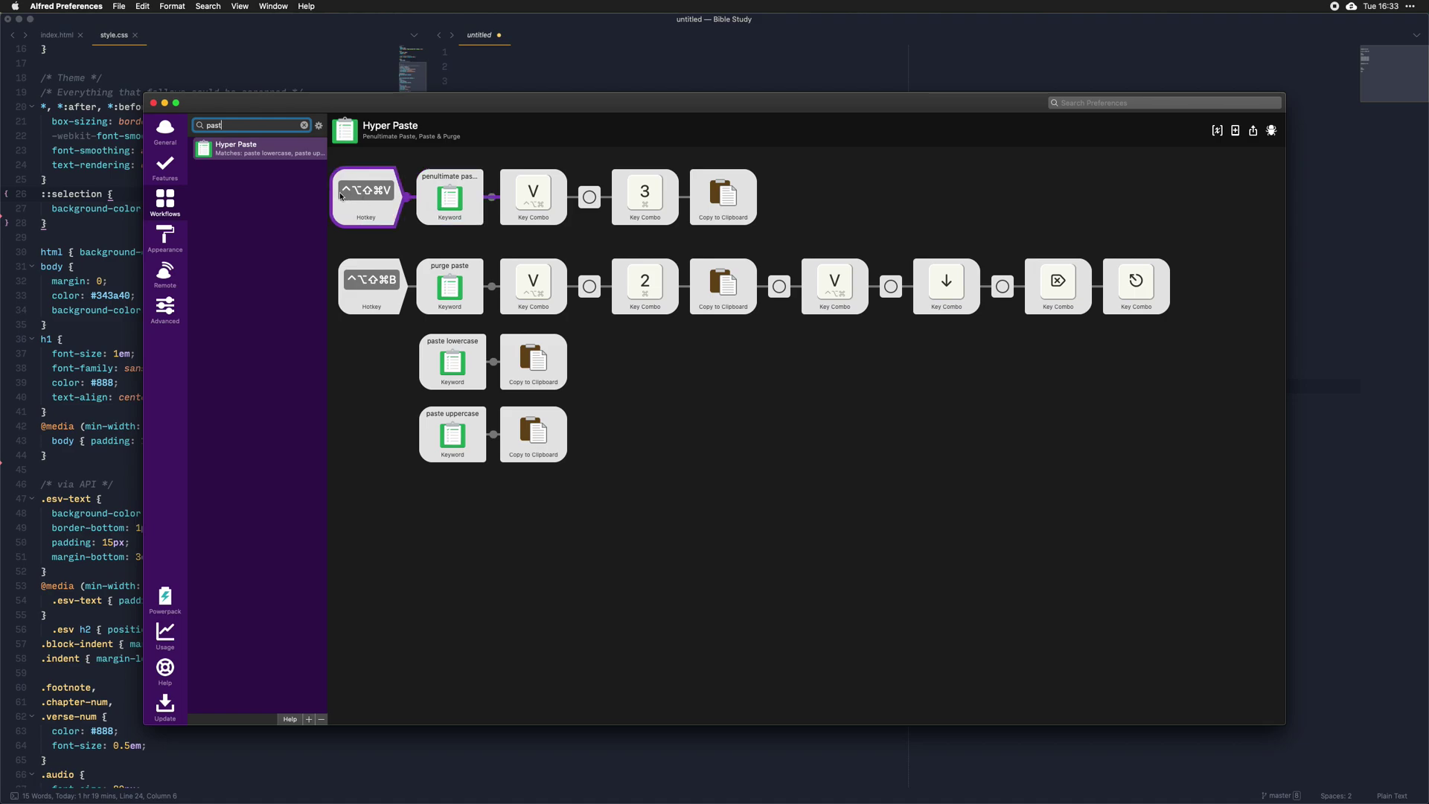
{"action": "left_click", "coordinate": [451, 198]}
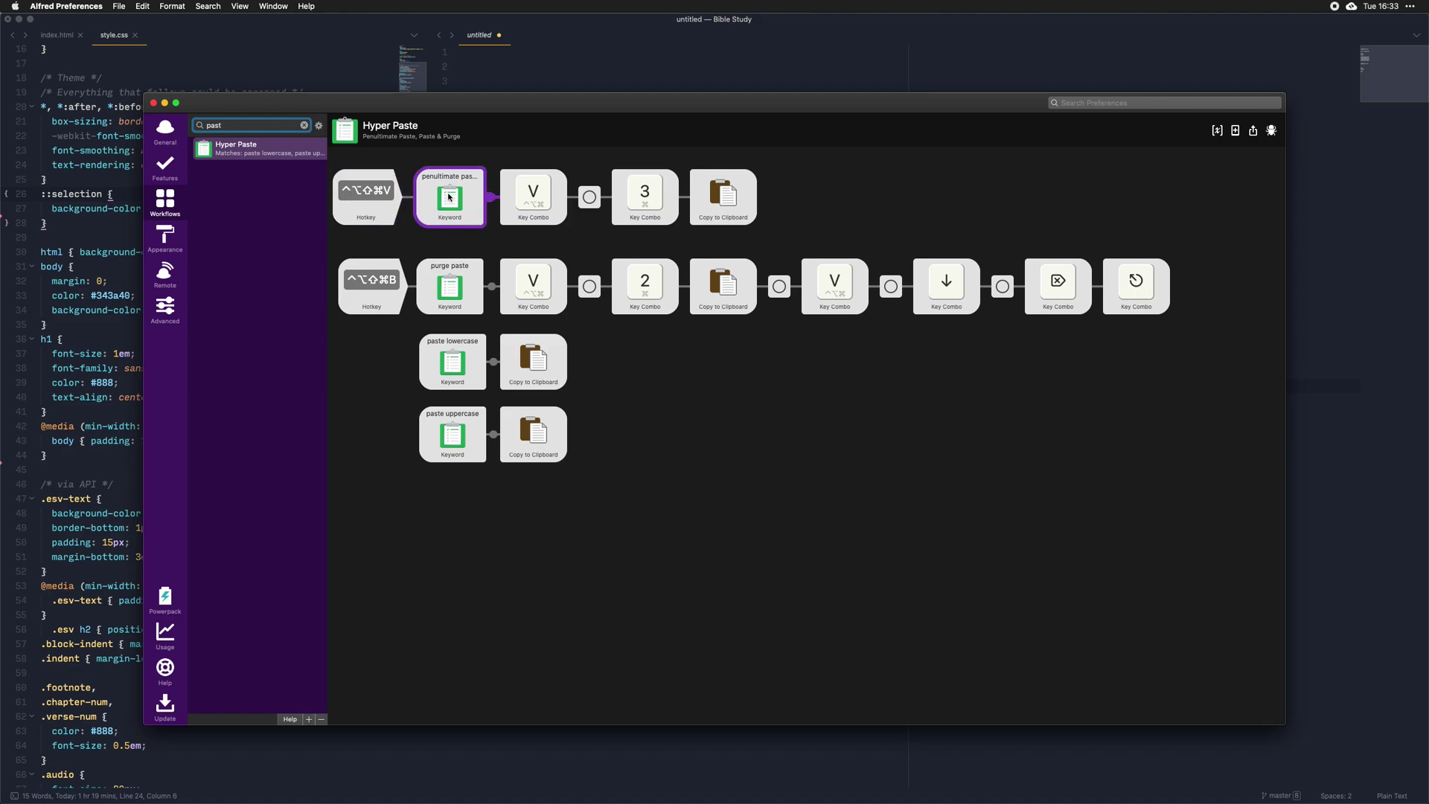
{"action": "double_click", "coordinate": [510, 203]}
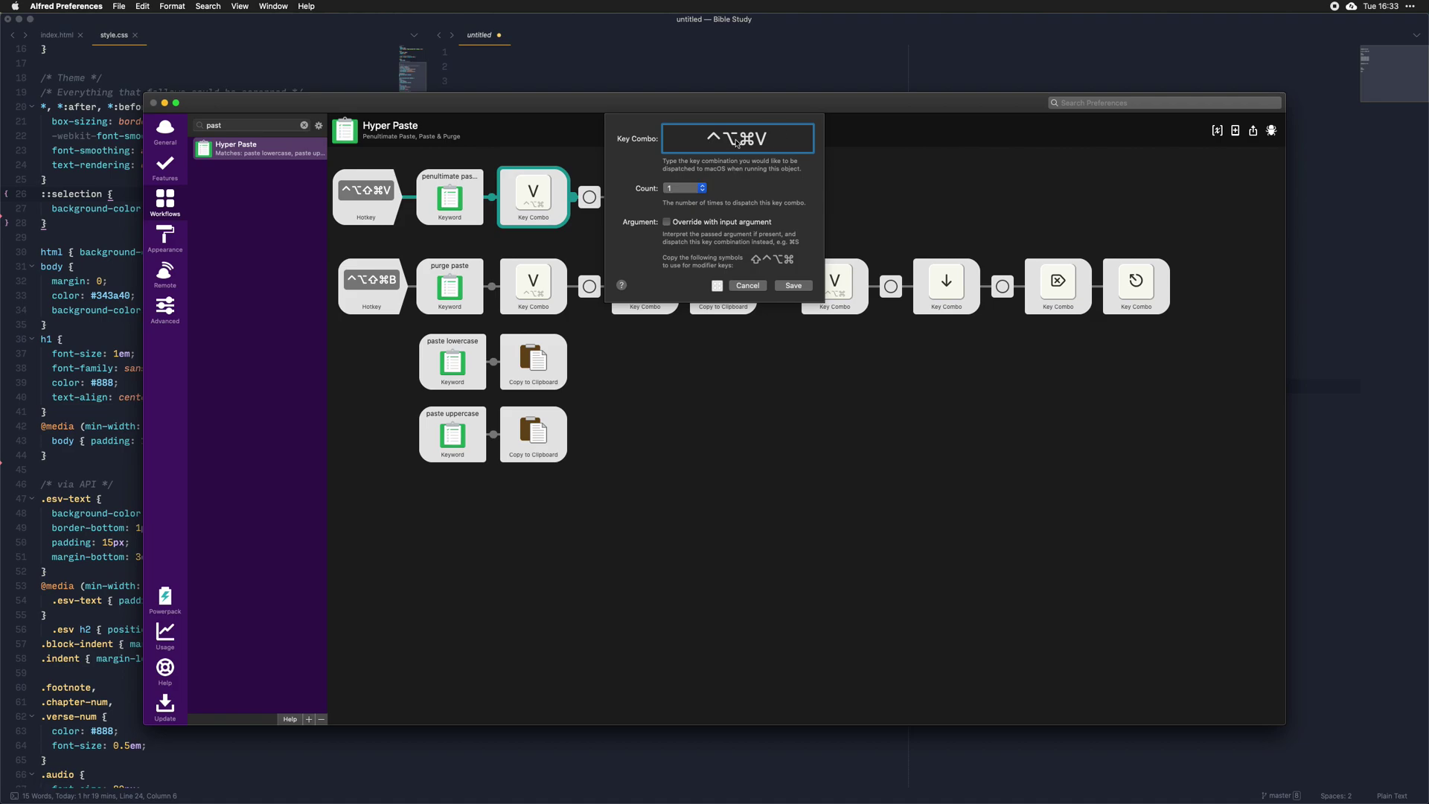
- Try the clipboard history hotkey, then cancel the Key Combo settings unchanged
{"action": "key", "text": "ctrl+alt+super+v"}
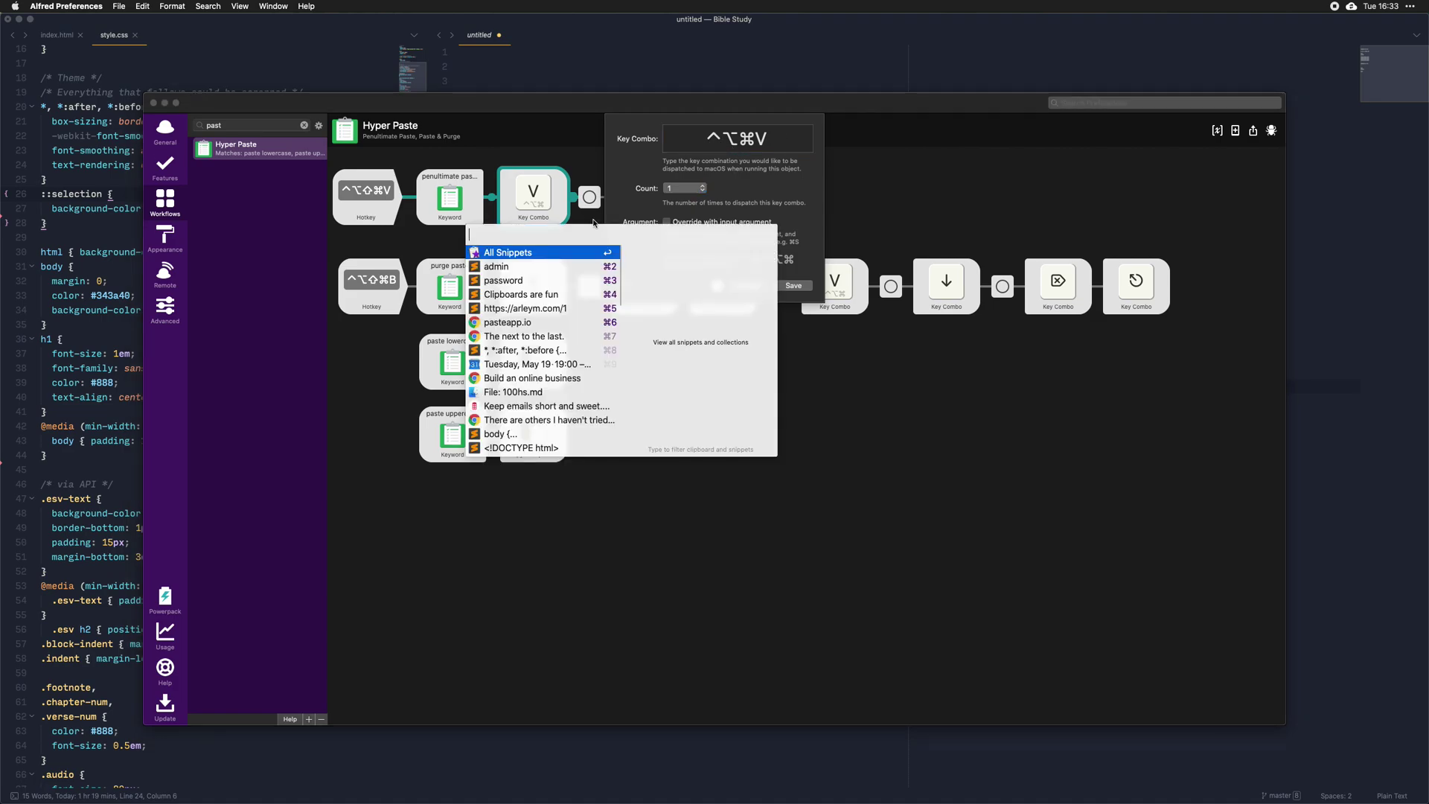
{"action": "key", "text": "Down"}
{"action": "key", "text": "Down"}
{"action": "key", "text": "Escape"}
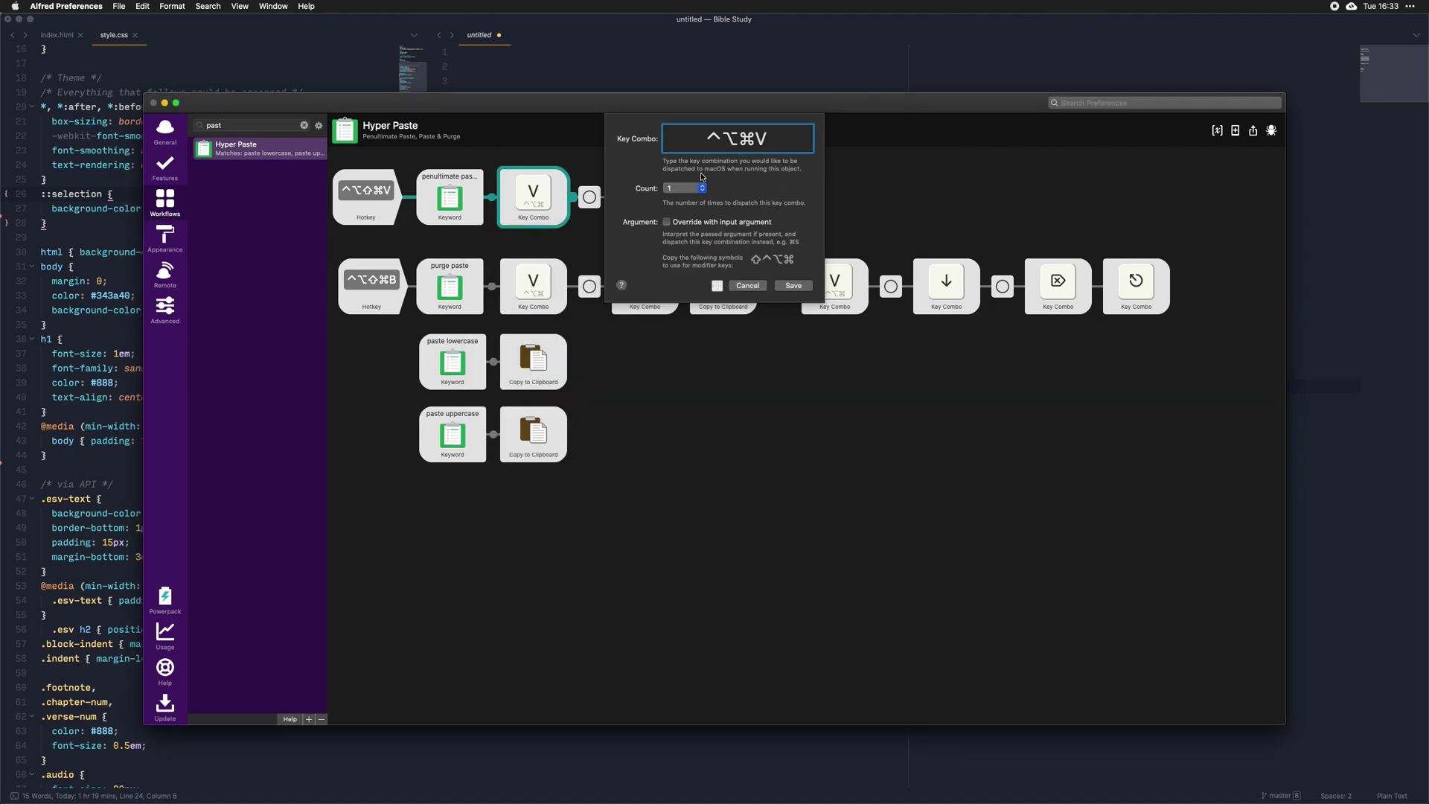
{"action": "left_click", "coordinate": [746, 285]}
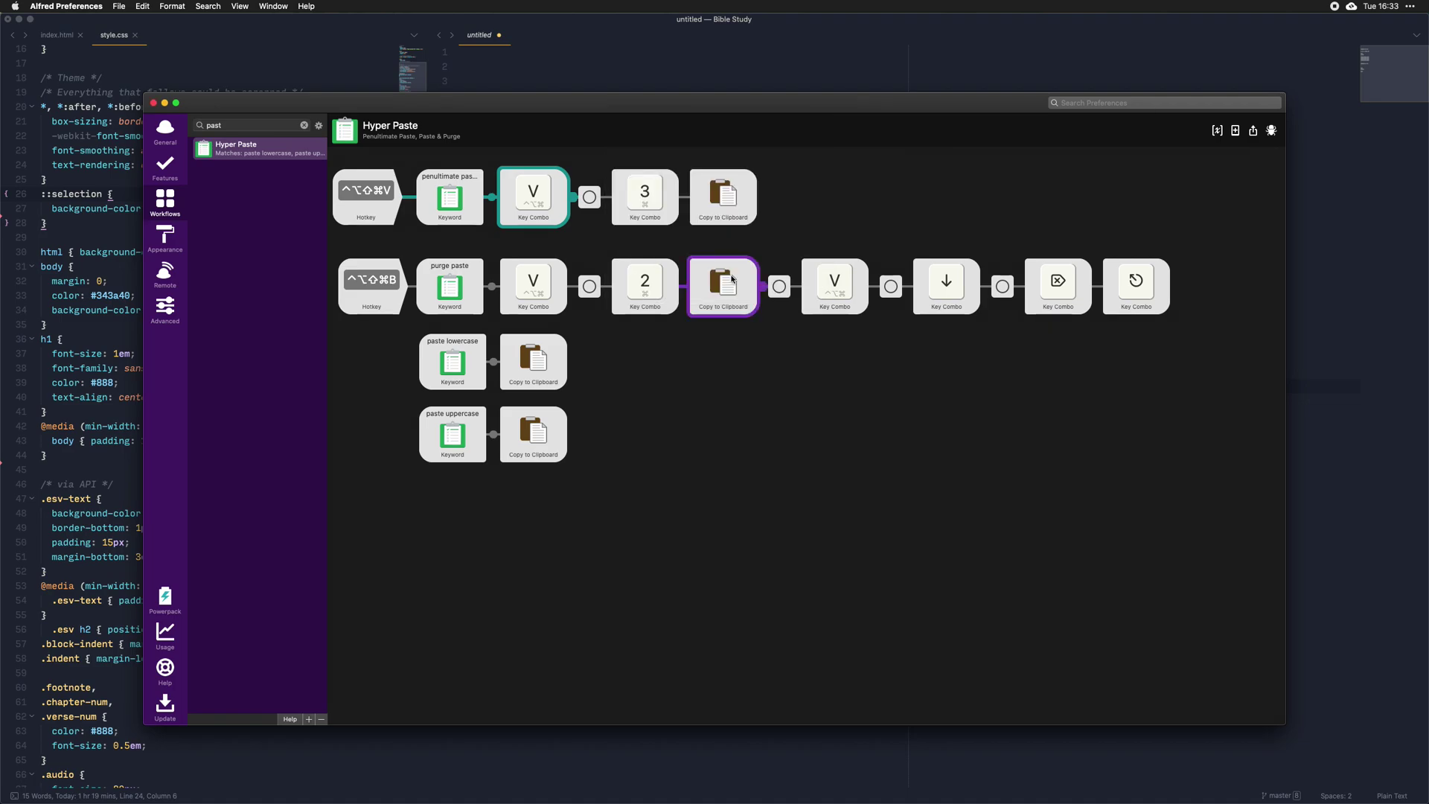
- Inspect and cancel the Delay step, select the '3' Key Combo step, and retest the hotkey
{"action": "double_click", "coordinate": [590, 201]}
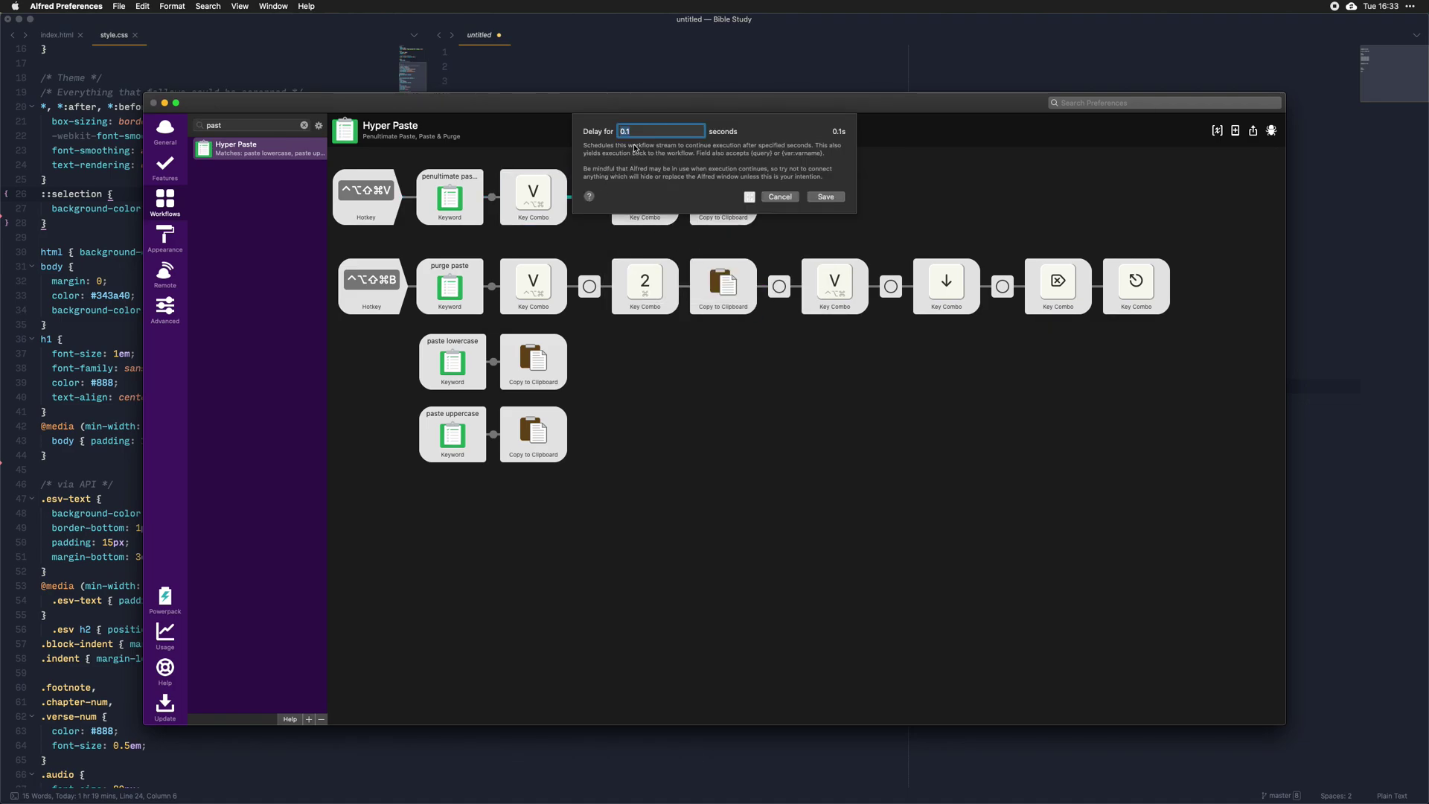
{"action": "left_click", "coordinate": [781, 196]}
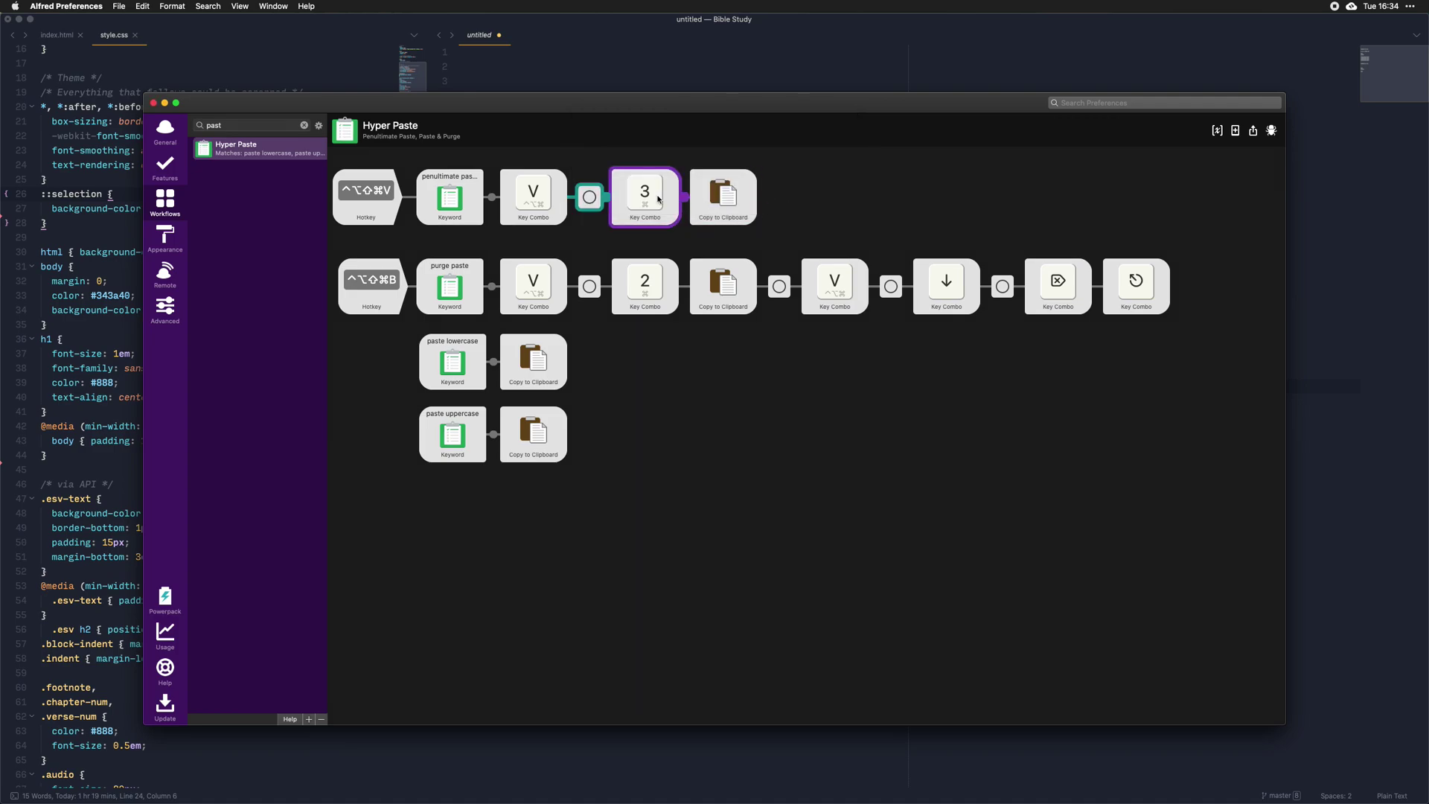
{"action": "left_click", "coordinate": [645, 195]}
{"action": "key", "text": "ctrl+alt+super+v"}
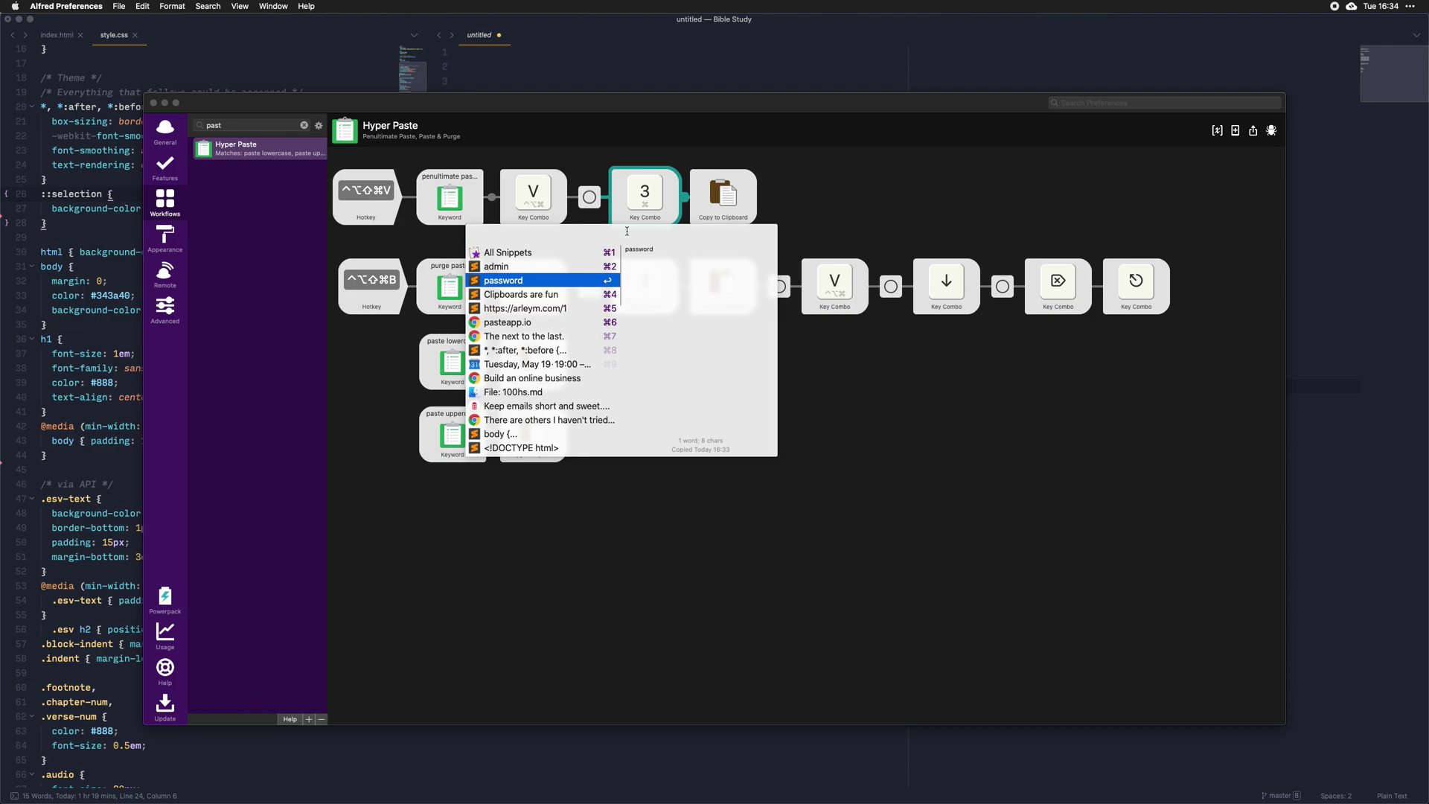
{"action": "key", "text": "Escape"}
- Open the Copy to Clipboard settings, highlight {query}, and cancel without changes
{"action": "double_click", "coordinate": [726, 195]}
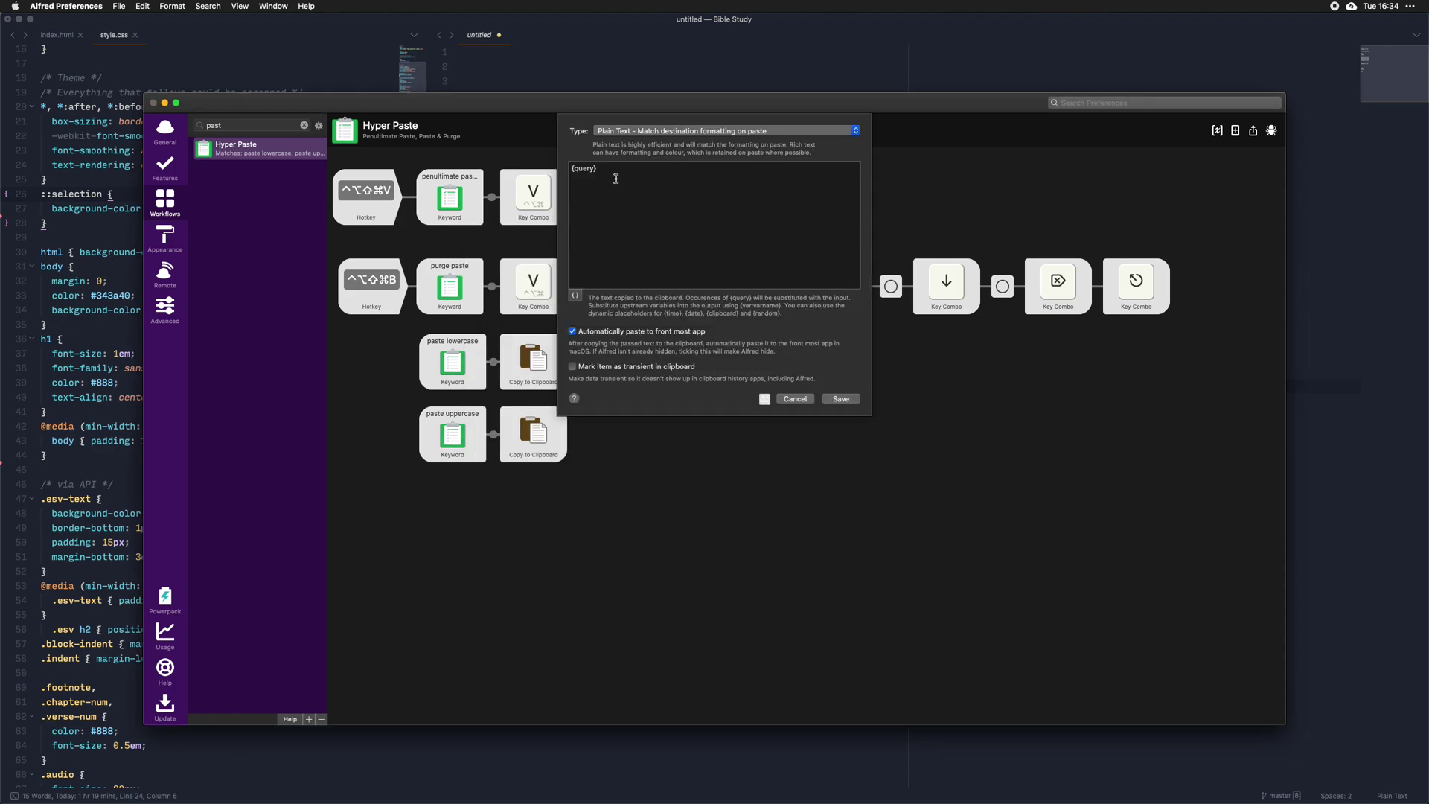
{"action": "left_click_drag", "start_coordinate": [570, 169], "coordinate": [610, 169]}
{"action": "left_click", "coordinate": [793, 399]}
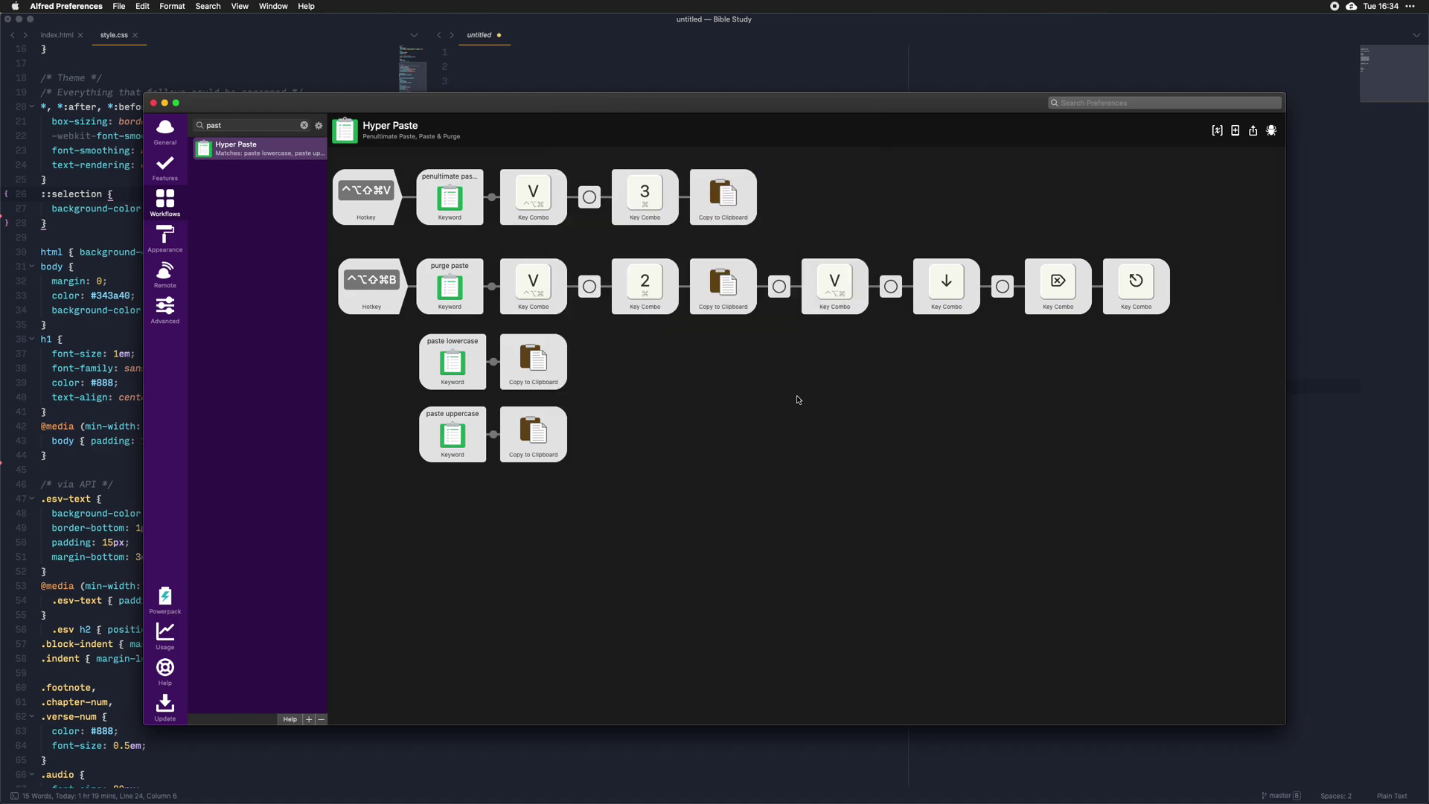
- Copy the first two arleym.com URLs, undoing an accidental drag into style.css
{"action": "left_click", "coordinate": [621, 75]}
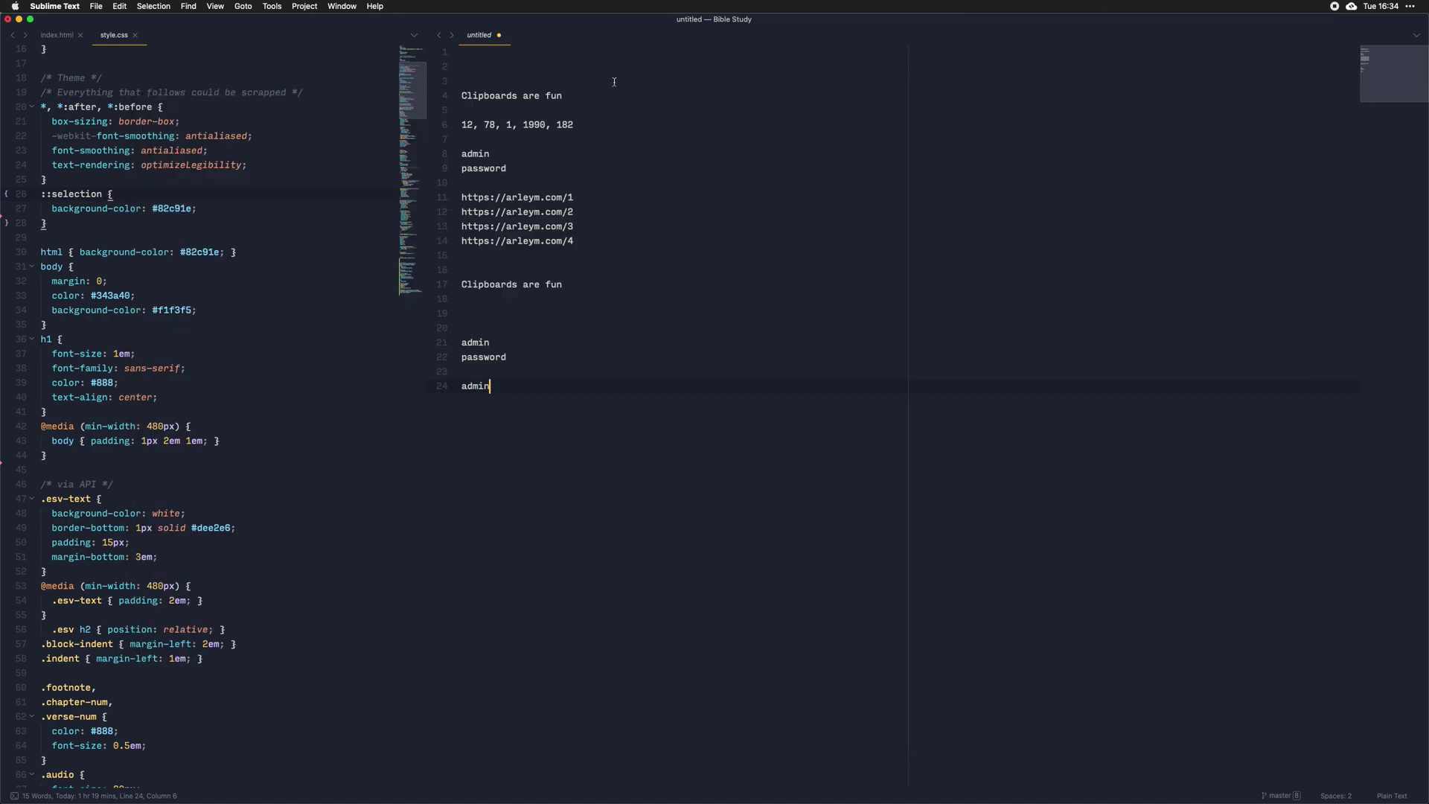
{"action": "left_click_drag", "start_coordinate": [575, 198], "coordinate": [408, 200]}
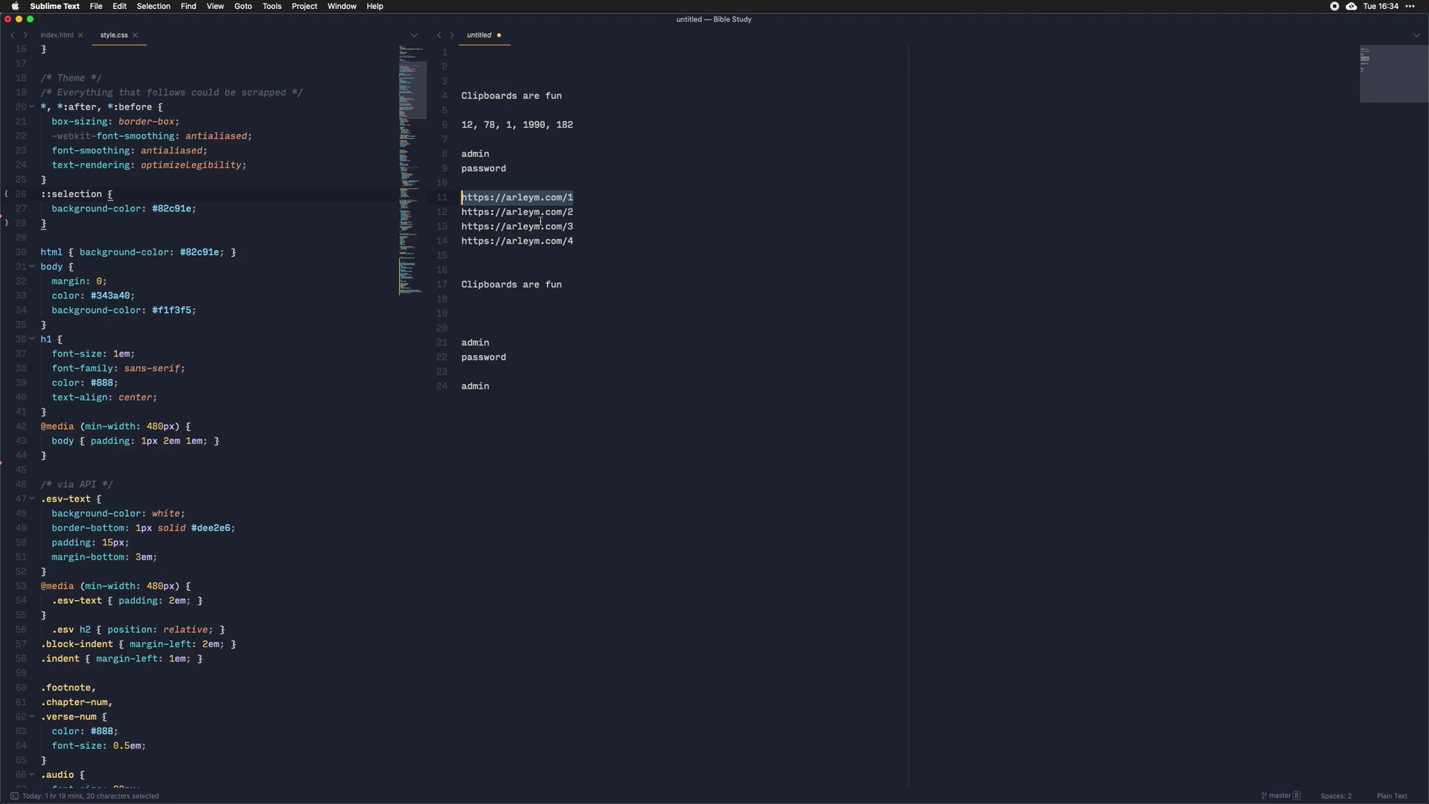
{"action": "key", "text": "super+c"}
{"action": "left_click_drag", "start_coordinate": [591, 213], "coordinate": [452, 213]}
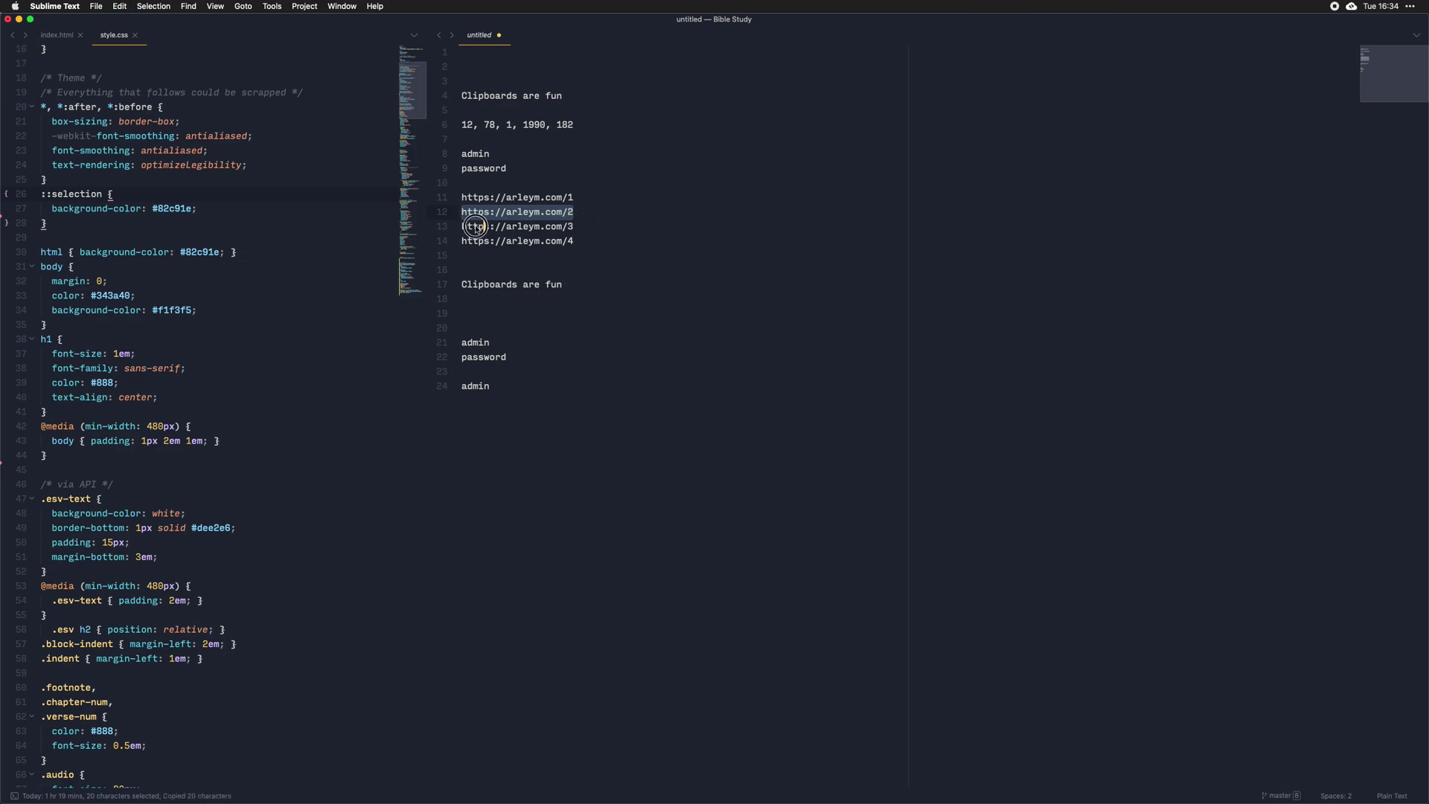
{"action": "left_click_drag", "start_coordinate": [526, 212], "coordinate": [44, 223]}
{"action": "key", "text": "super+z"}
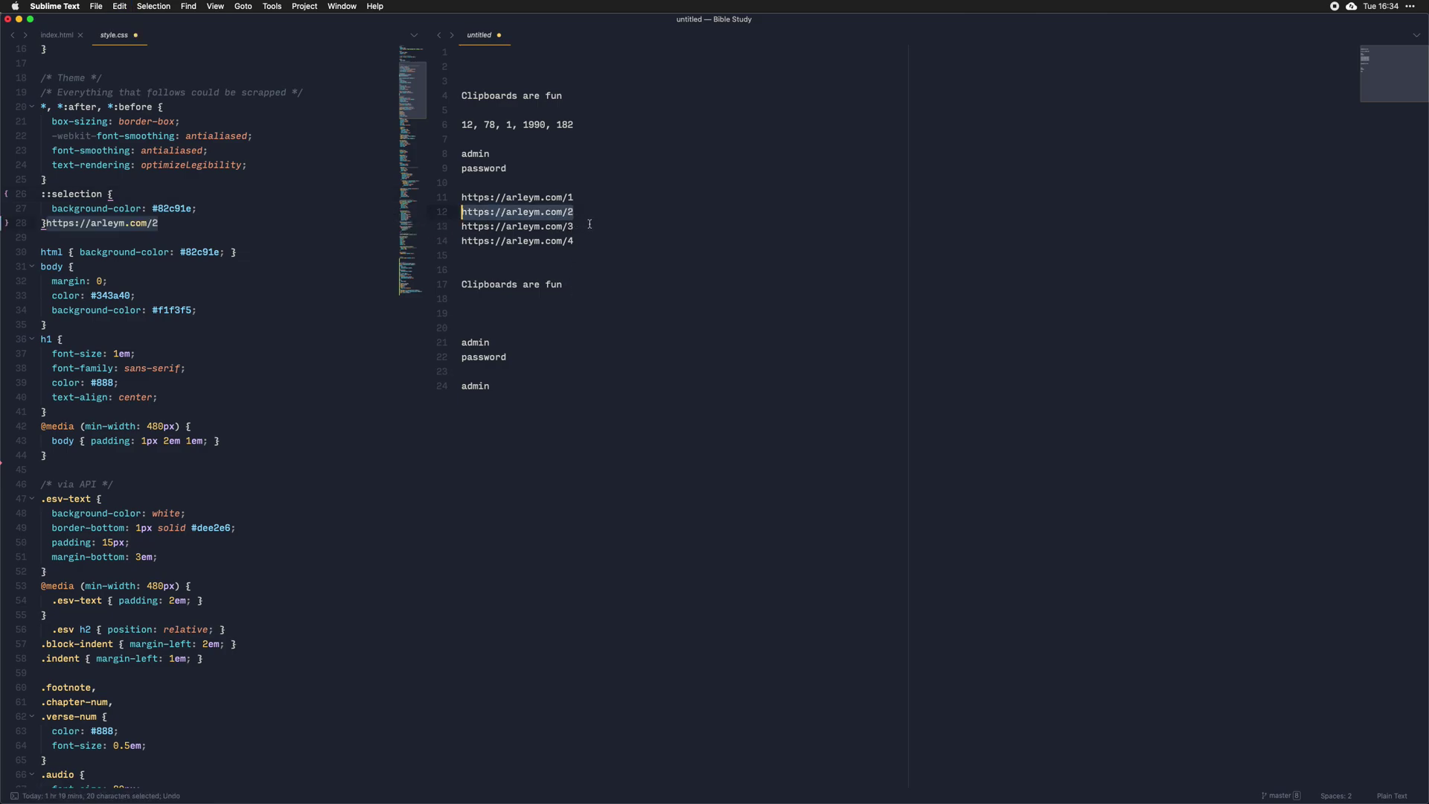
- Select URLs 3 and 4, then paste all four merged URLs below line 15
{"action": "left_click_drag", "start_coordinate": [580, 225], "coordinate": [461, 225]}
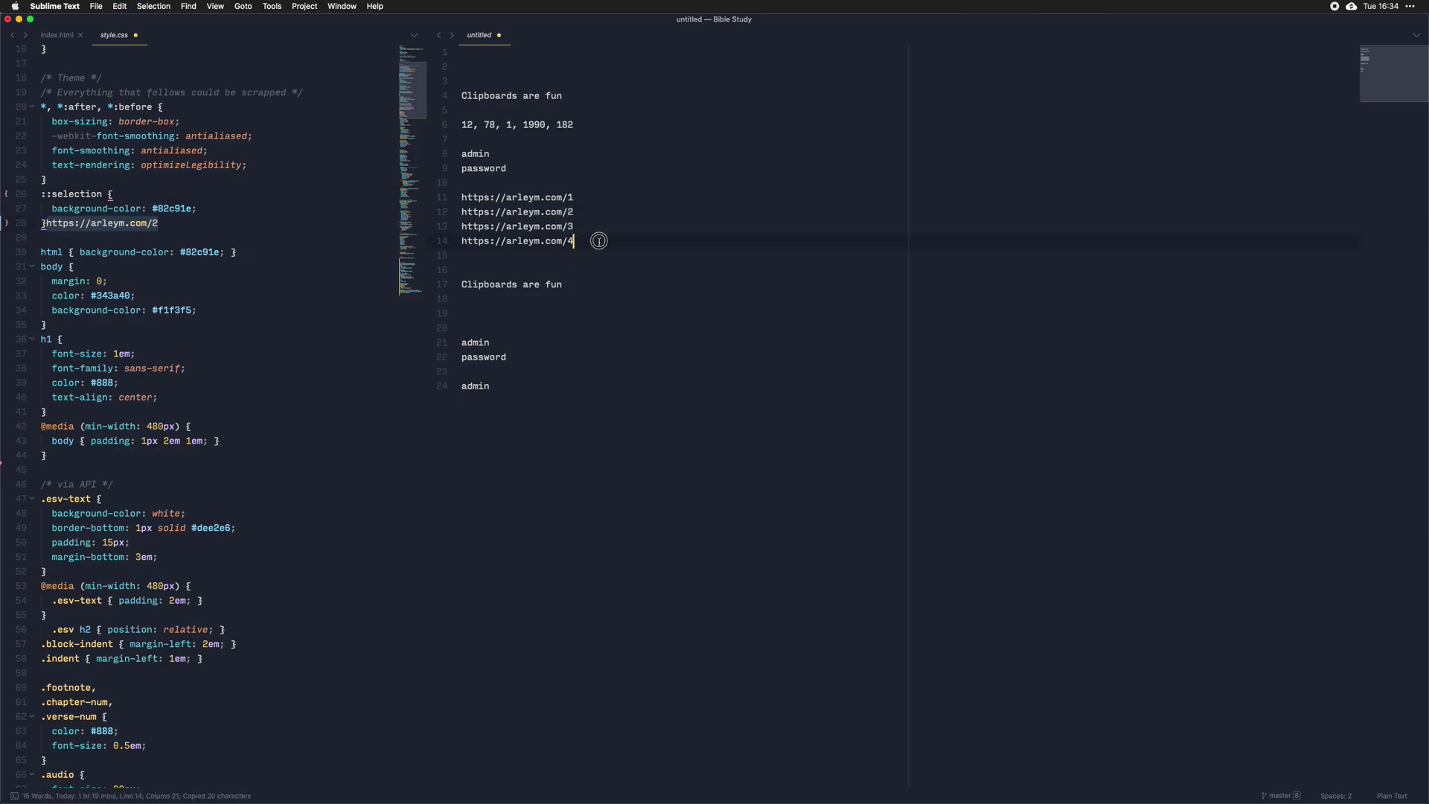
{"action": "left_click_drag", "start_coordinate": [582, 240], "coordinate": [460, 240]}
{"action": "left_click", "coordinate": [611, 261]}
{"action": "key", "text": "Return"}
{"action": "key", "text": "Return"}
{"action": "key", "text": "super+v"}
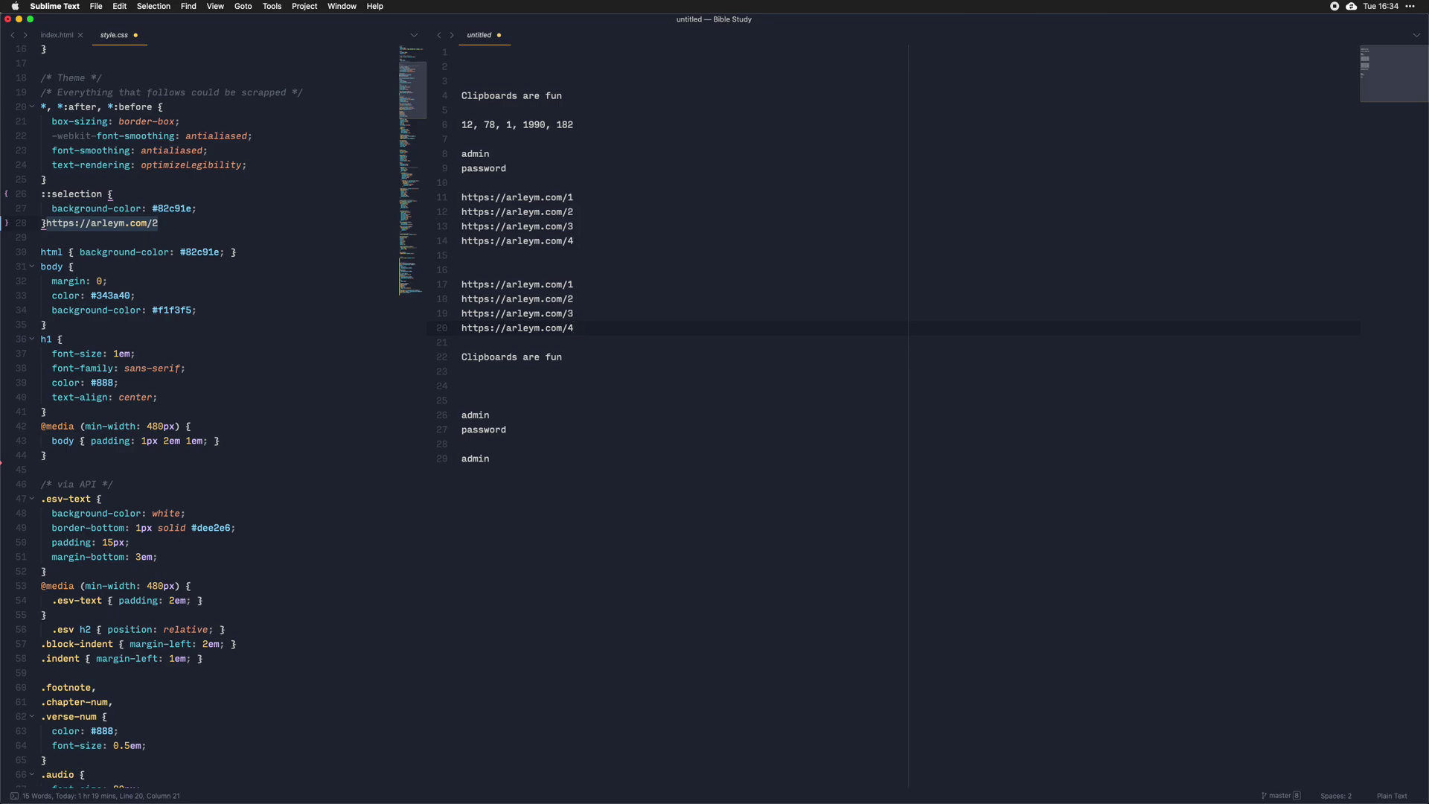
{"action": "key", "text": "super+alt+c"}
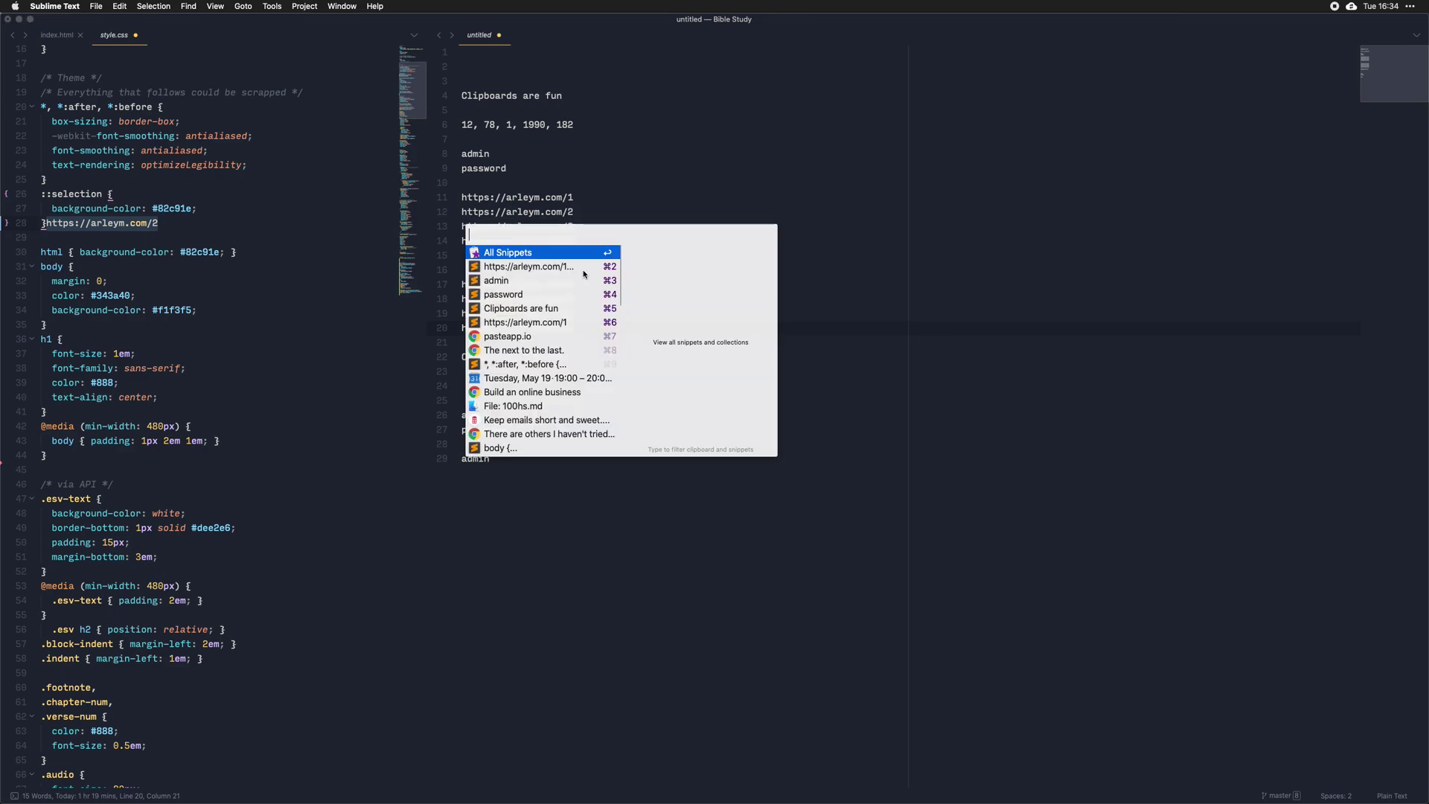
{"action": "key", "text": "Down"}
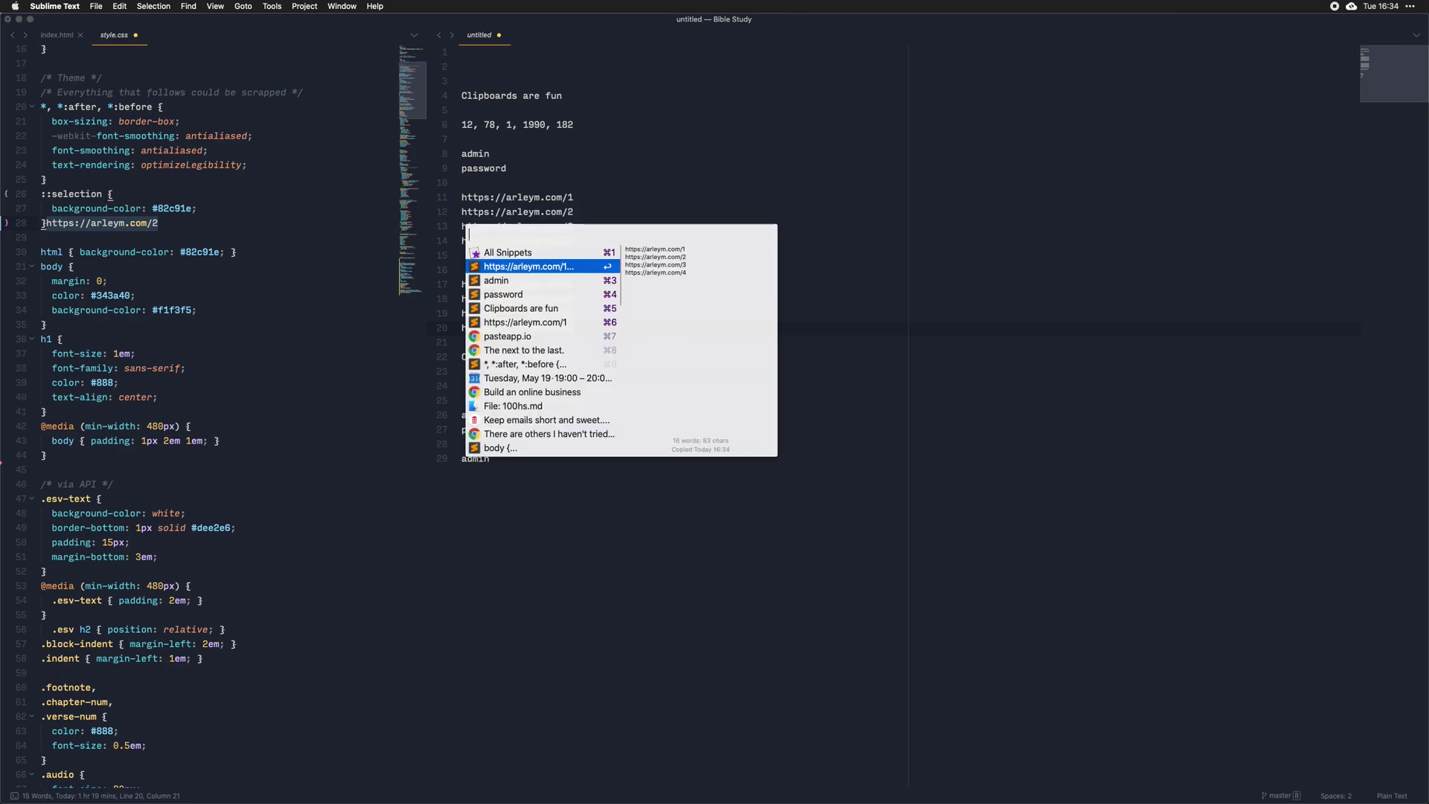
{"action": "key", "text": "Up"}
{"action": "key", "text": "Down"}
{"action": "key", "text": "Return"}
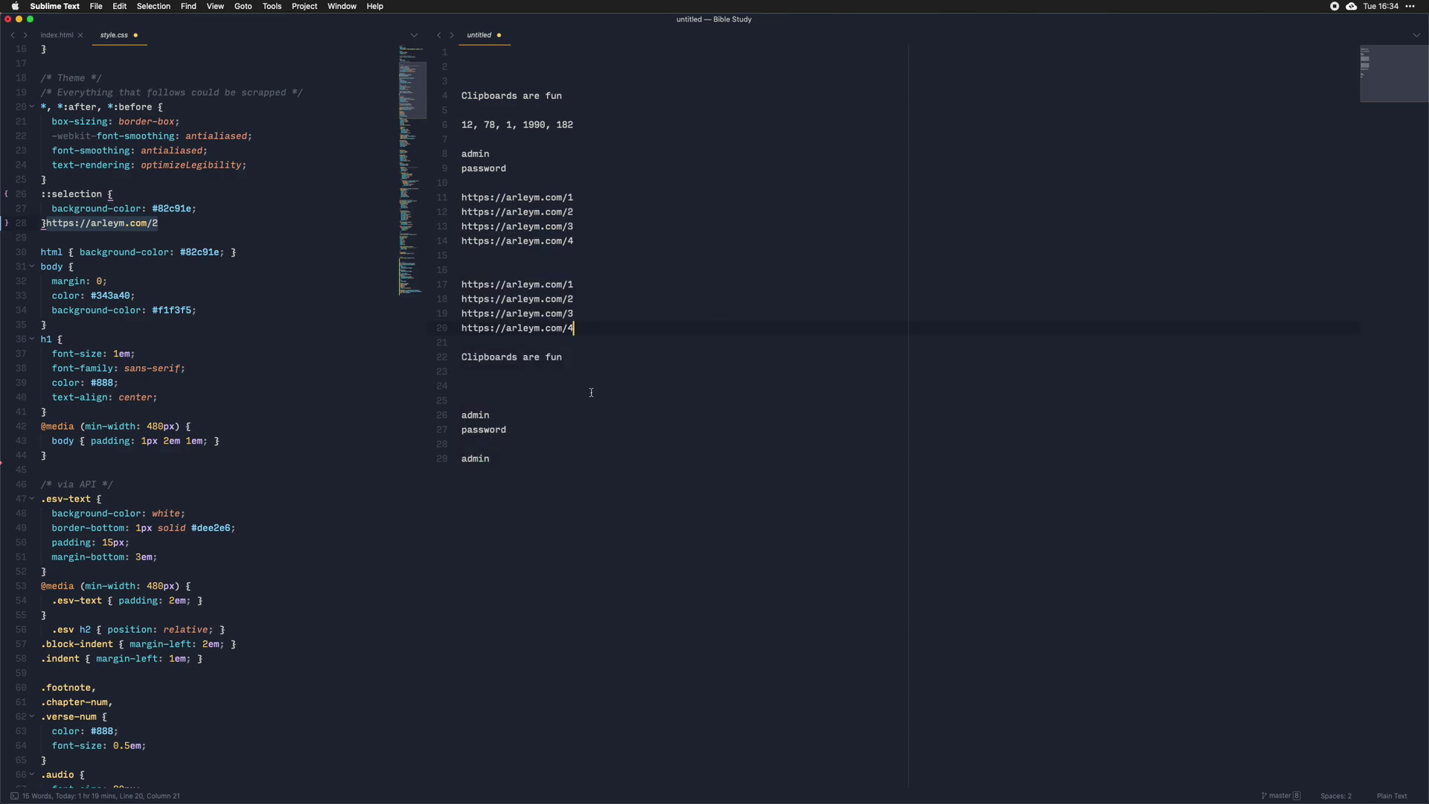